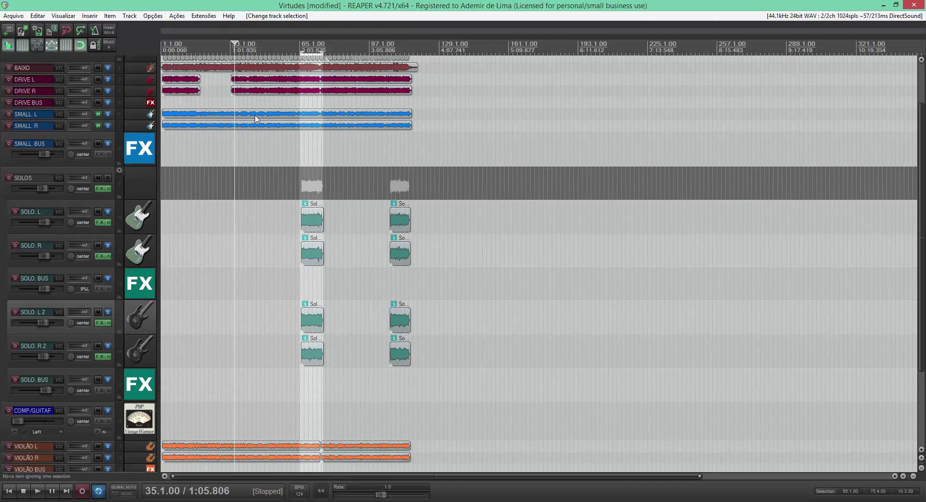
# - Look over the drum instruments loaded in Kontakt 5 on the MIDI drum track, including the kick, snare and toms
pyautogui.scroll(3, 130, 98)
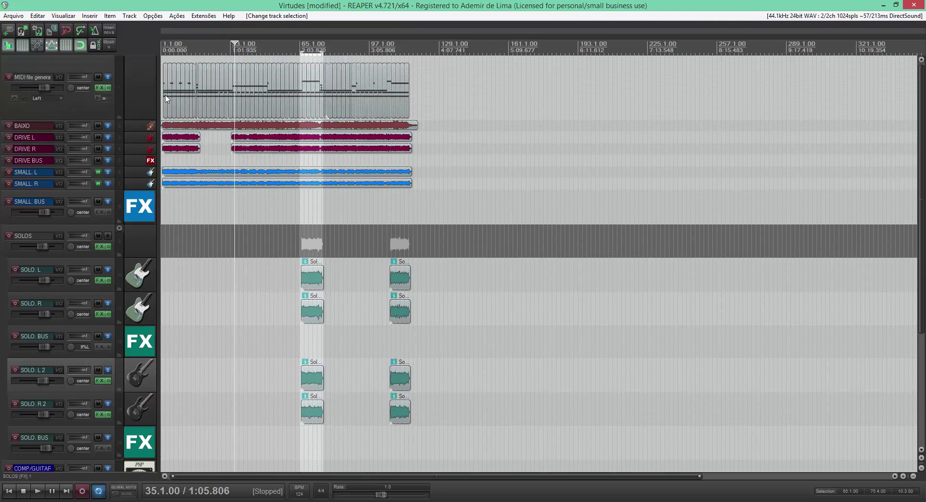
pyautogui.click(94, 111)
pyautogui.click(100, 88)
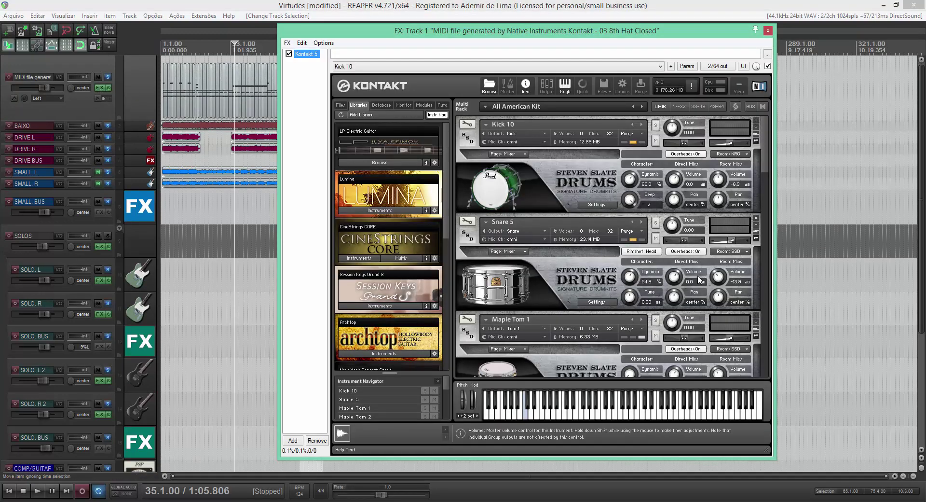
pyautogui.scroll(-1, 738, 223)
pyautogui.scroll(-2, 738, 223)
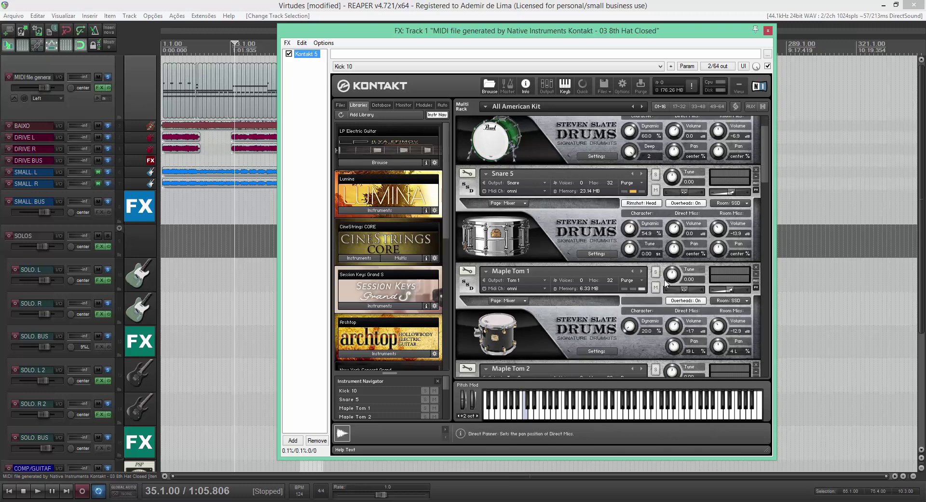
pyautogui.click(768, 30)
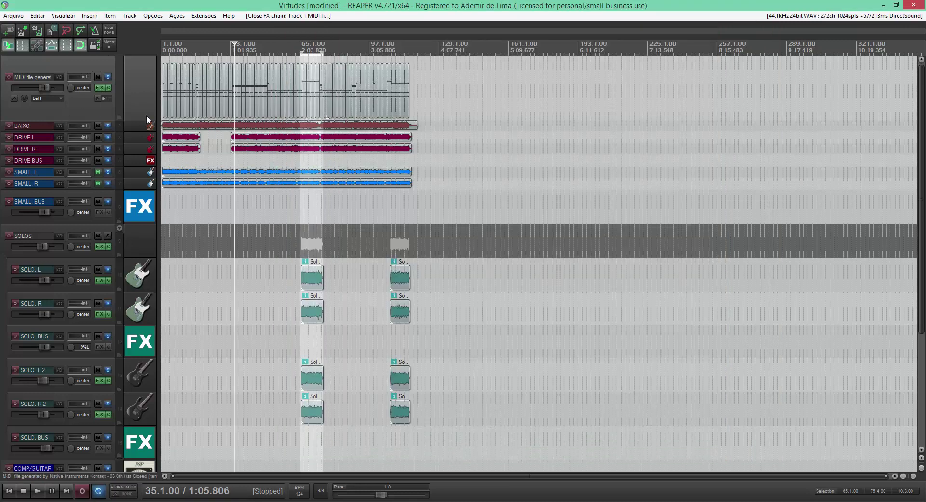
# - Shrink the MIDI drum track's height and look through the drive, solo and violão tracks, ending on the SOLOS folder
pyautogui.moveTo(132, 120); pyautogui.dragTo(139, 95)
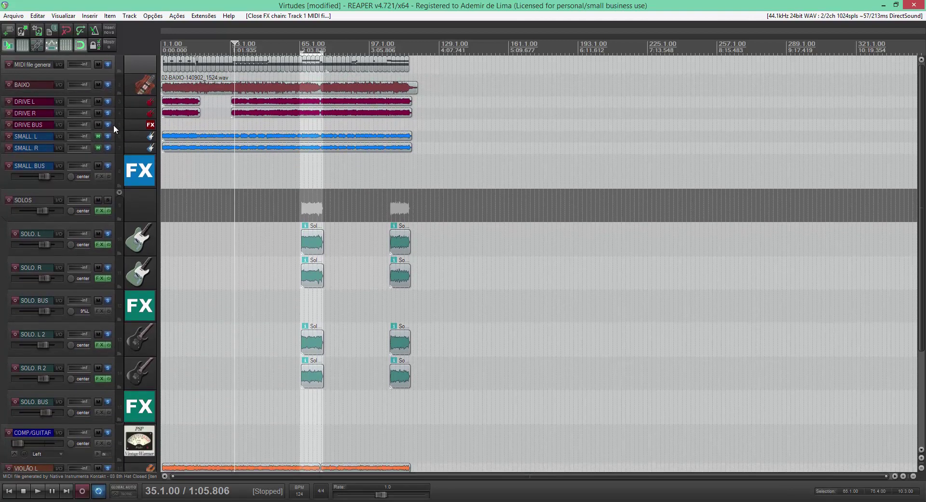
pyautogui.click(130, 100)
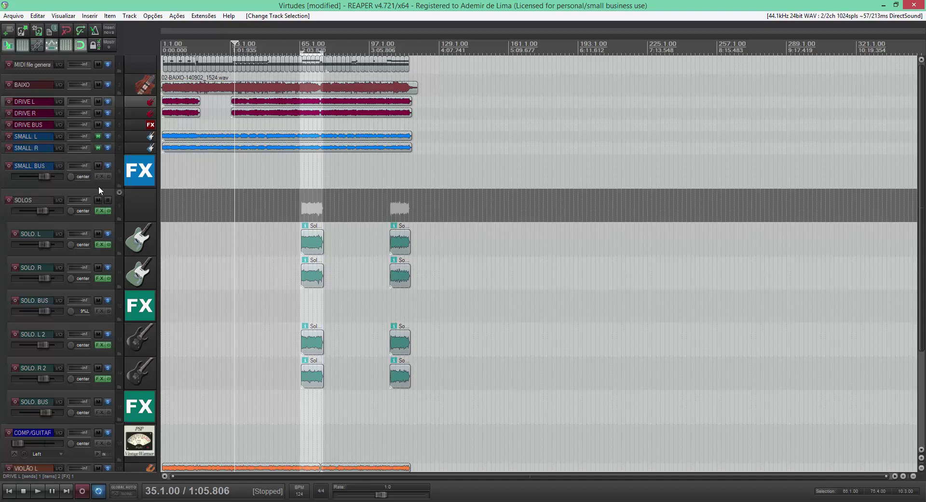
pyautogui.click(66, 193)
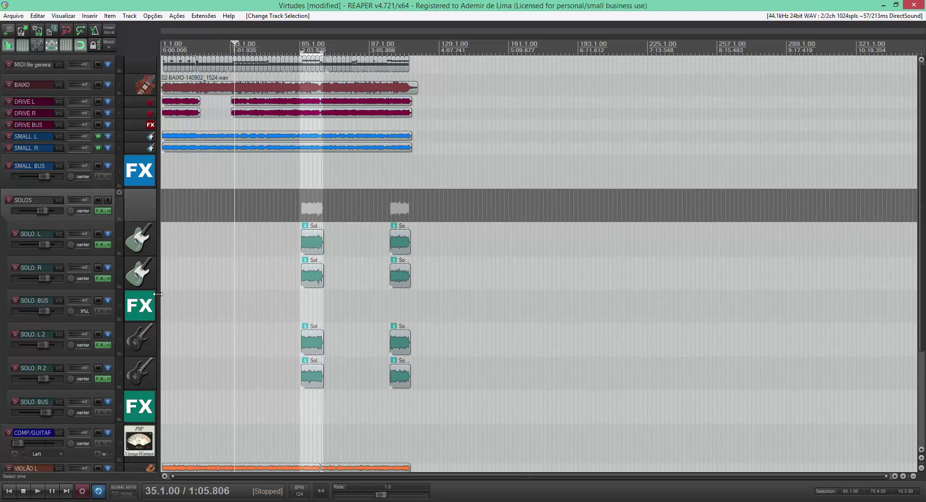
pyautogui.click(146, 271)
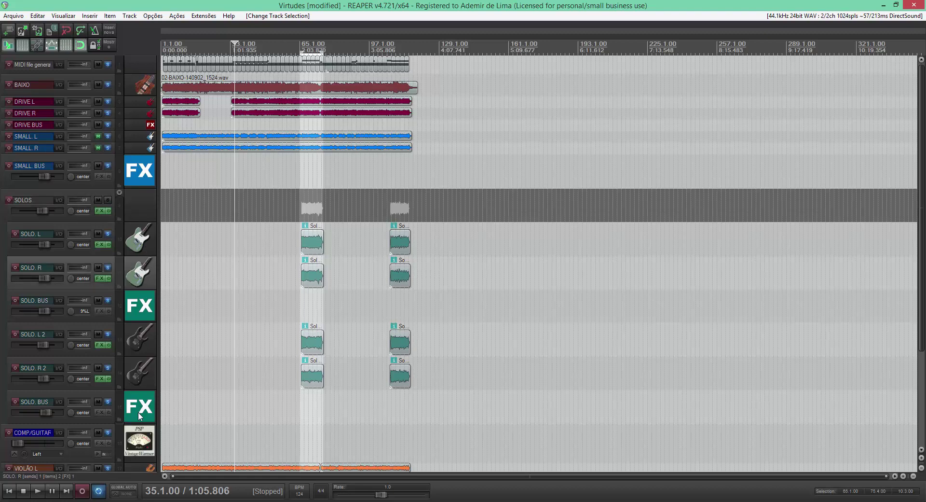
pyautogui.scroll(-3, 3, 328)
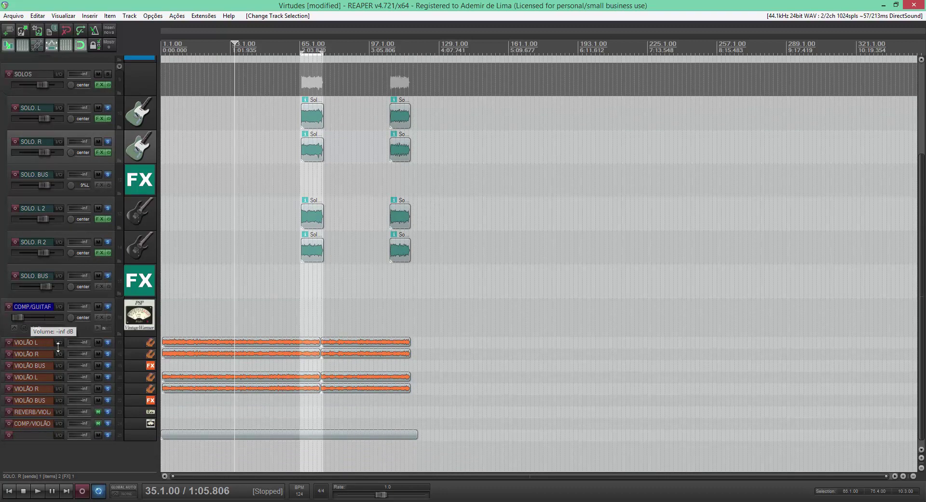
pyautogui.click(135, 401)
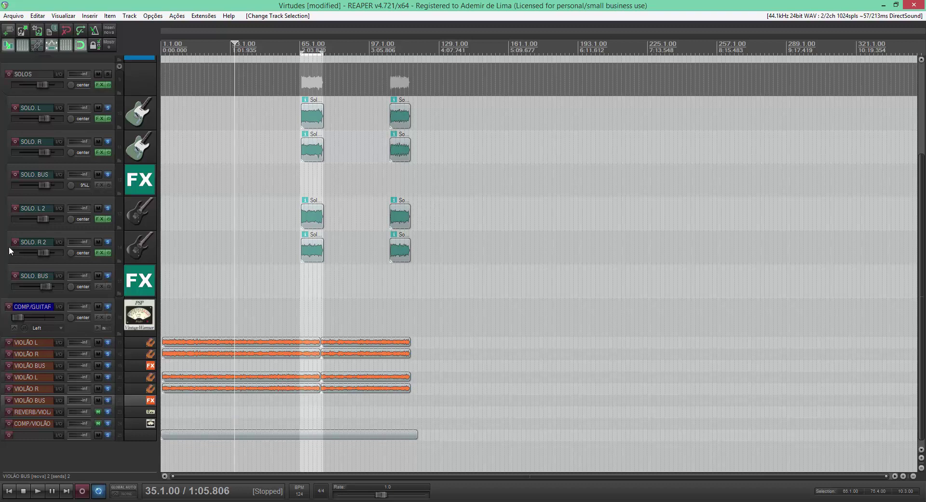
pyautogui.scroll(3, 0, 241)
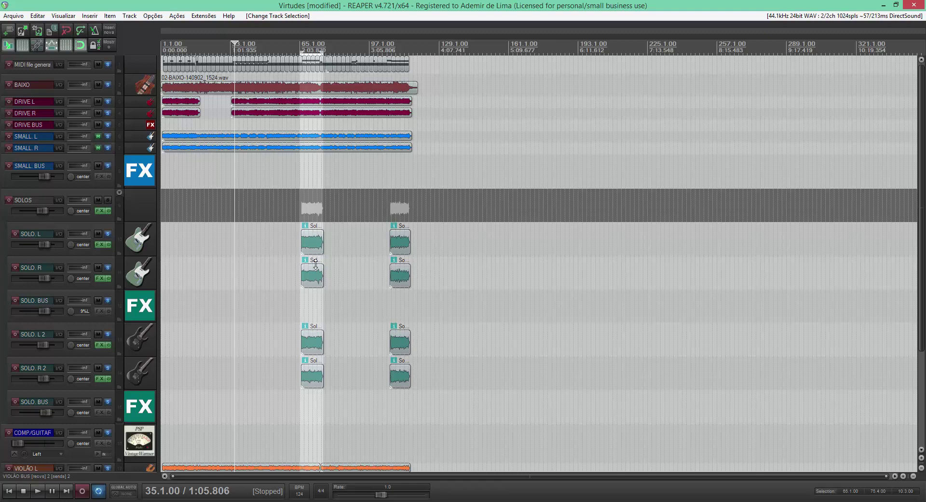
pyautogui.click(141, 204)
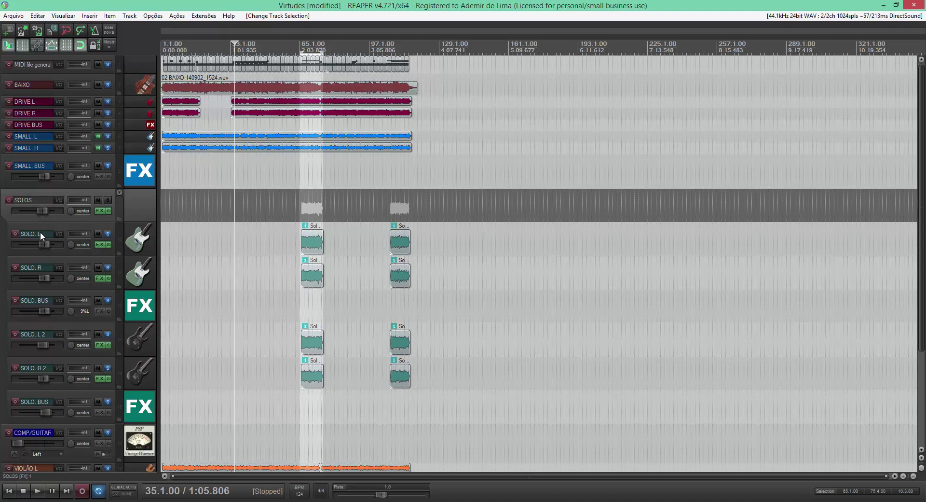
# - Remove the existing Plektron WTComp from the SOLOS folder track's effects chain
pyautogui.click(99, 213)
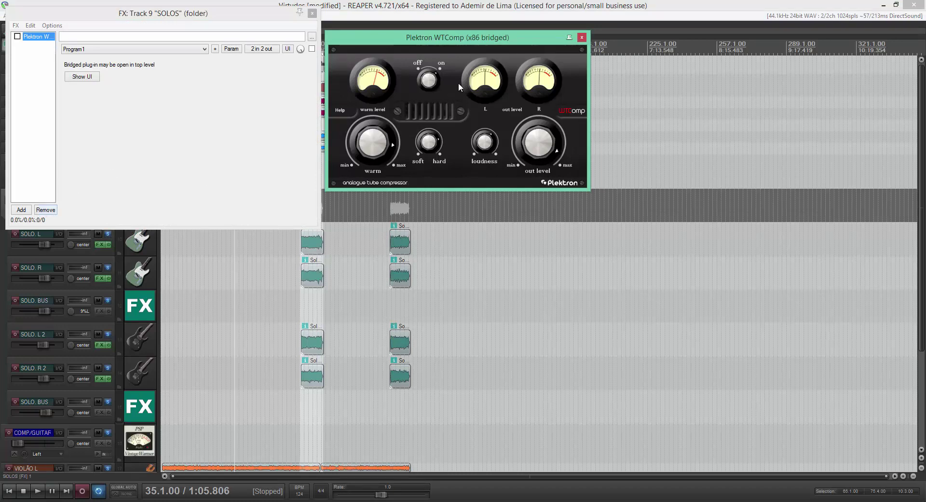
pyautogui.click(583, 38)
pyautogui.click(46, 211)
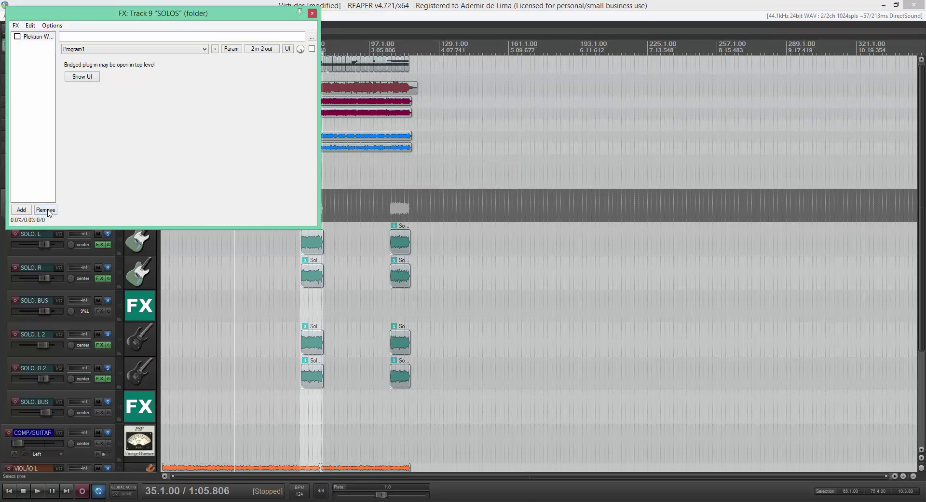
# - Add Plektron WTComp (x86) to the SOLOS folder track and bypass it, moving its windows clear of the track controls
pyautogui.click(21, 209)
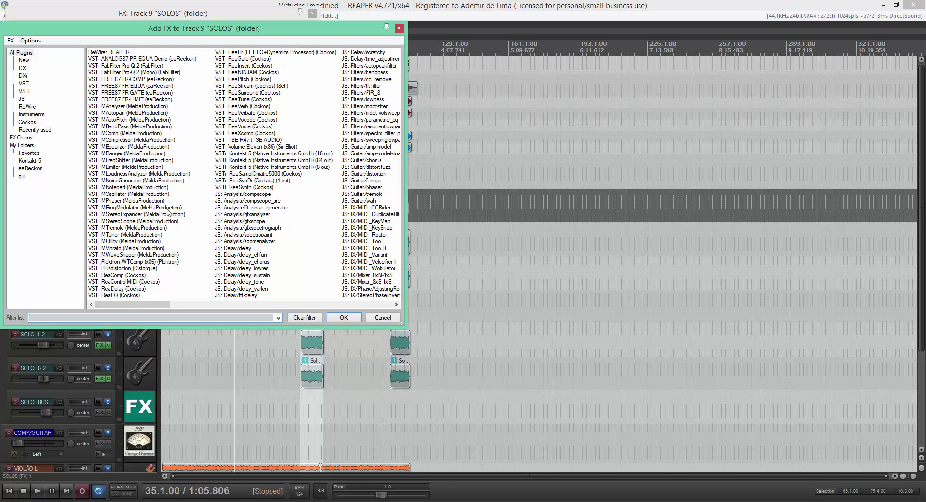
pyautogui.click(116, 262)
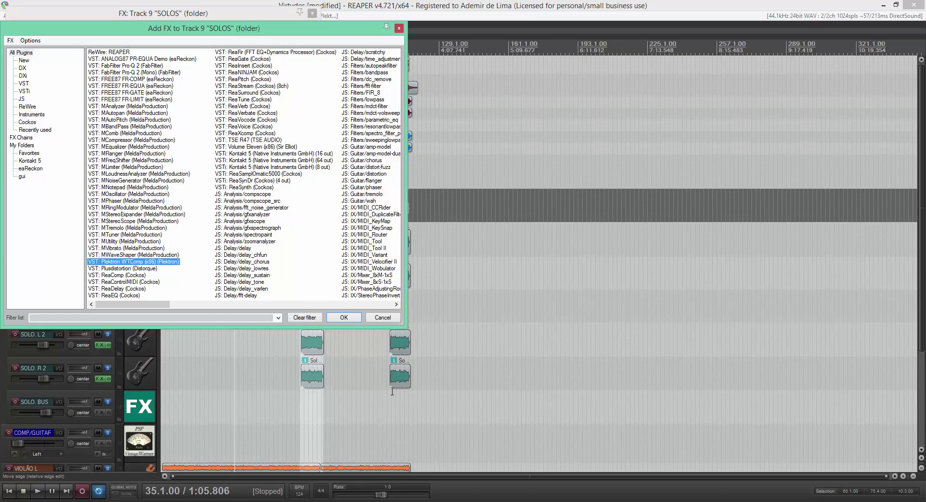
pyautogui.click(351, 317)
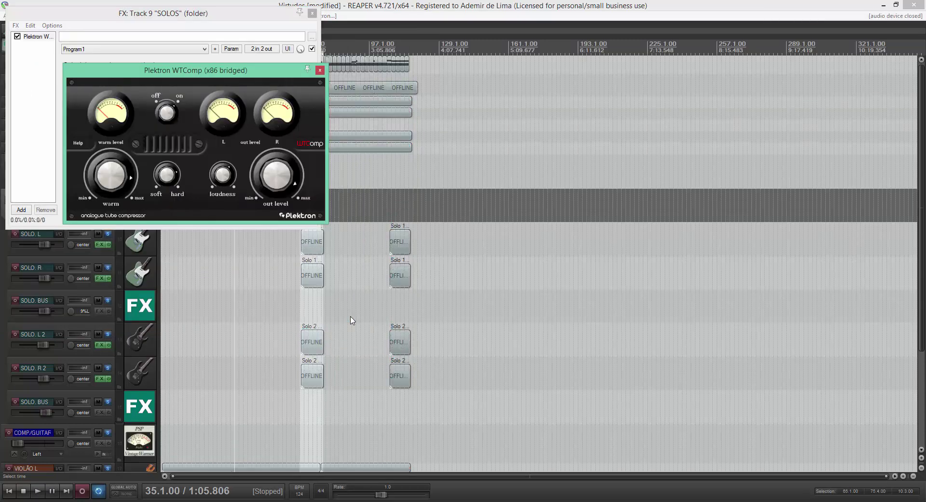
pyautogui.moveTo(117, 74); pyautogui.dragTo(444, 123)
pyautogui.moveTo(154, 22); pyautogui.dragTo(144, 147)
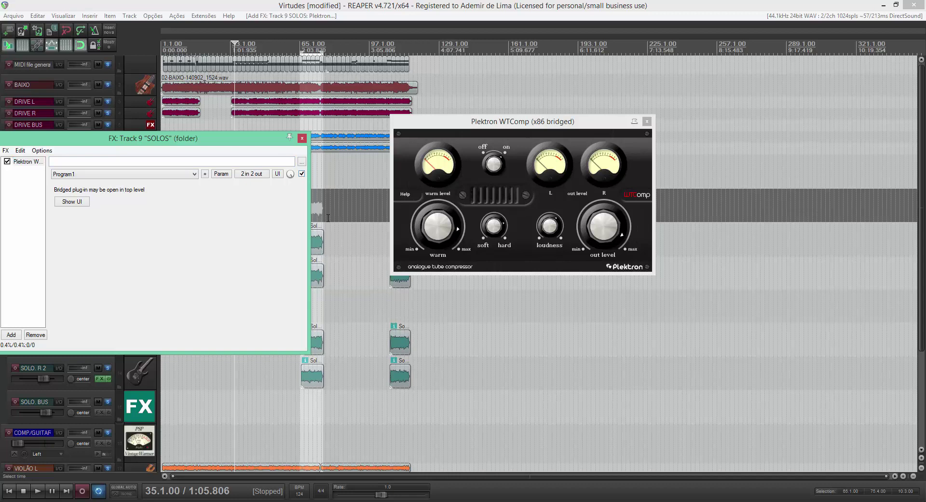
pyautogui.click(303, 174)
pyautogui.moveTo(241, 141); pyautogui.dragTo(694, 216)
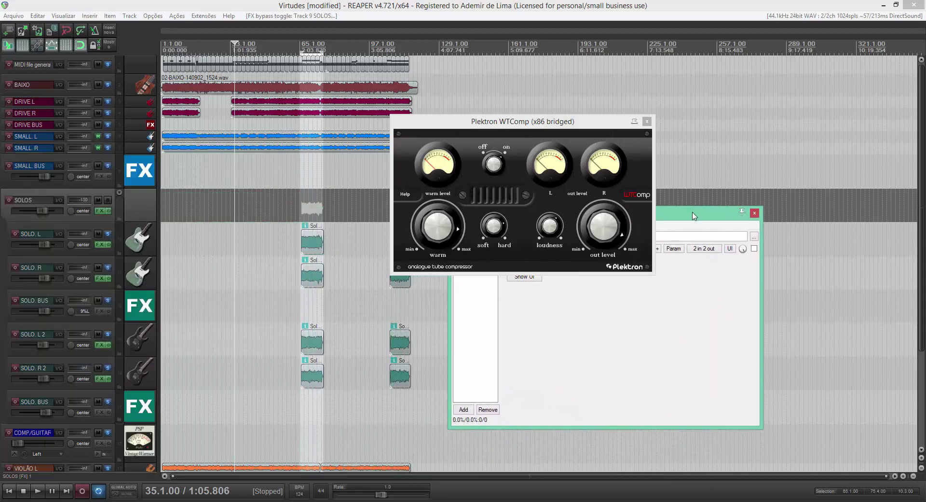
# - Play the song from bar 33 and examine the MEqualizer curve on the enlarged DRIVE L track
pyautogui.click(230, 276)
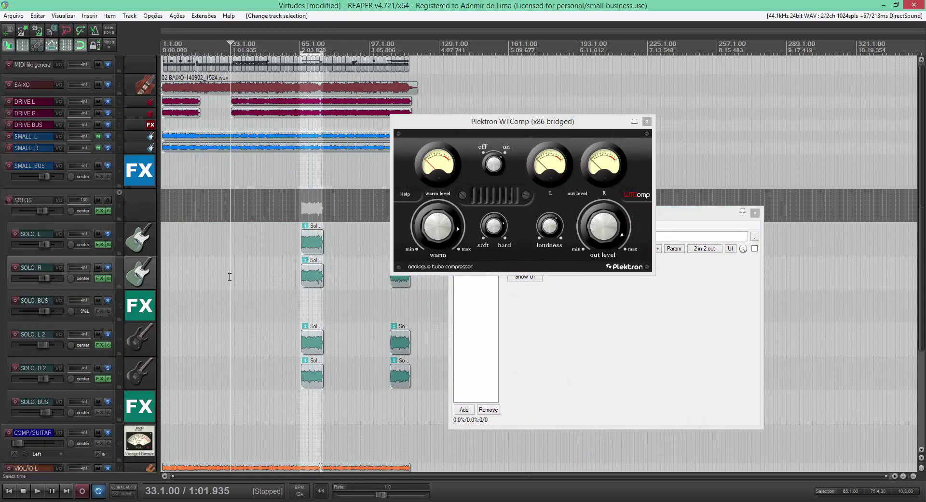
pyautogui.click(41, 491)
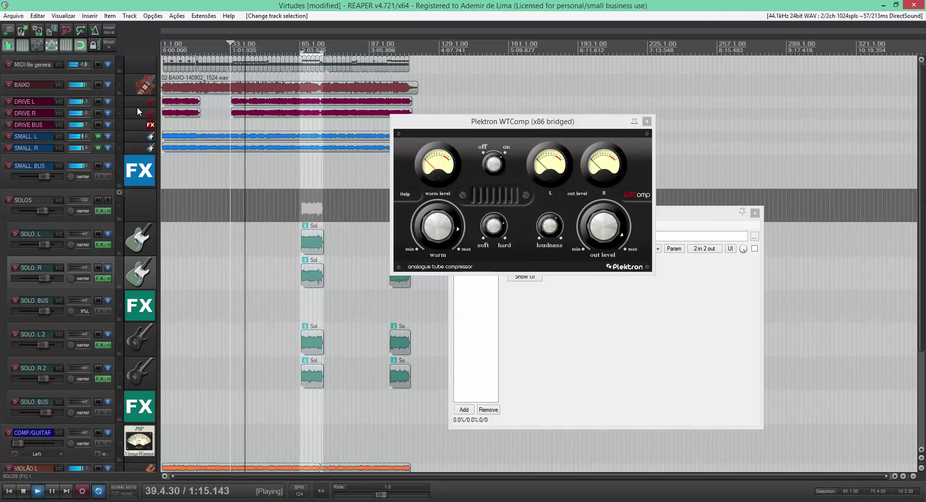
pyautogui.moveTo(137, 106); pyautogui.dragTo(106, 120)
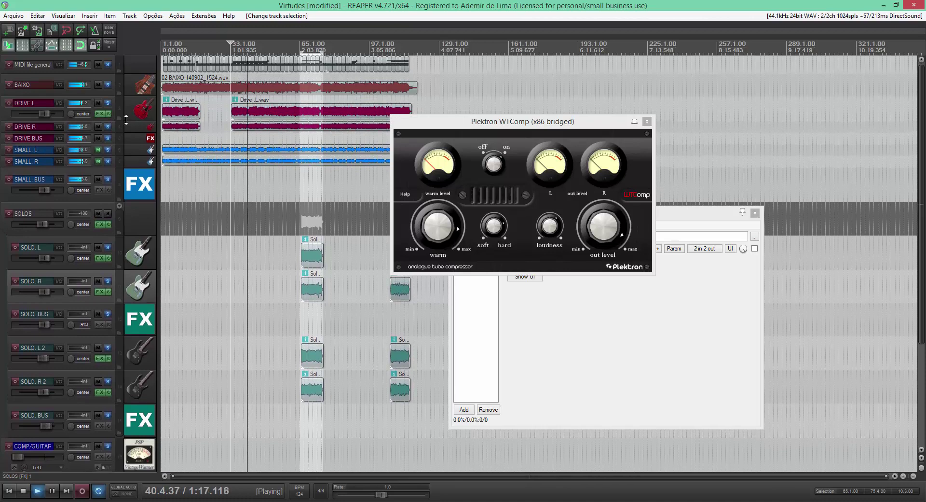
pyautogui.click(100, 114)
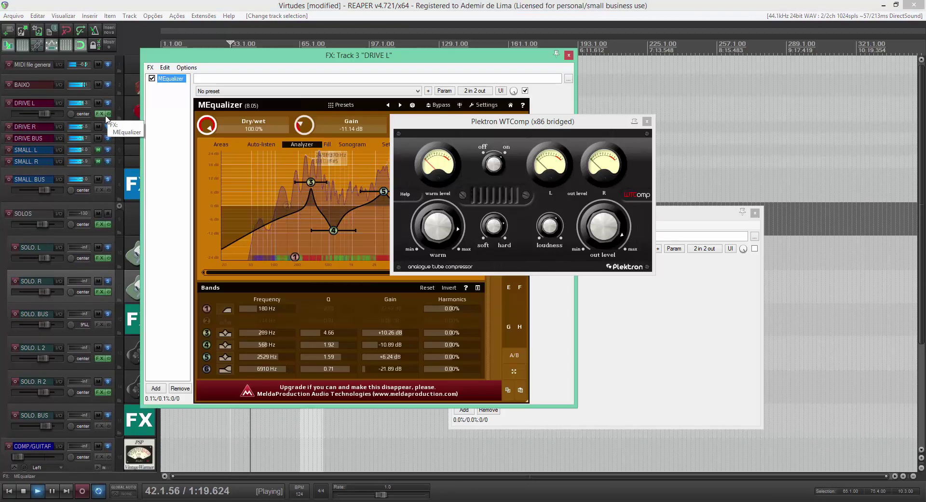
pyautogui.click(647, 123)
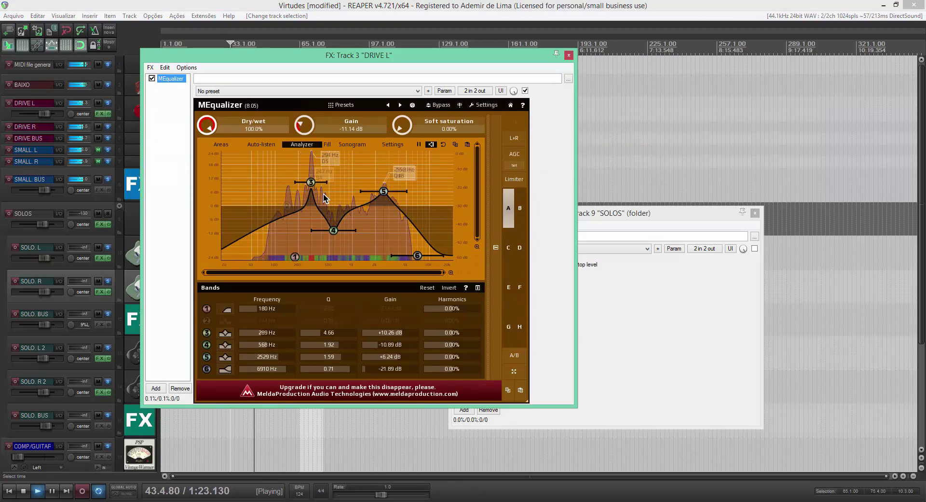
pyautogui.click(568, 56)
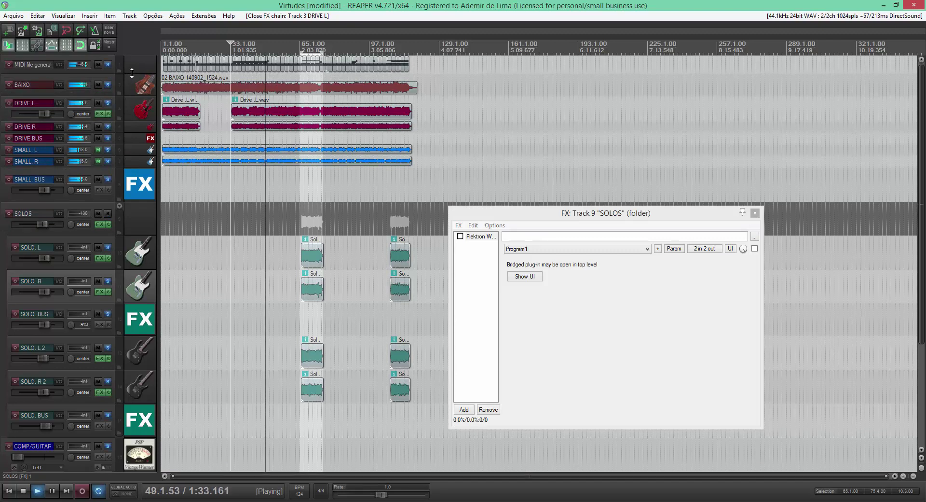
# - Enlarge the MIDI drum track and examine its Kontakt 5 drum instruments during playback
pyautogui.moveTo(121, 73); pyautogui.dragTo(129, 115)
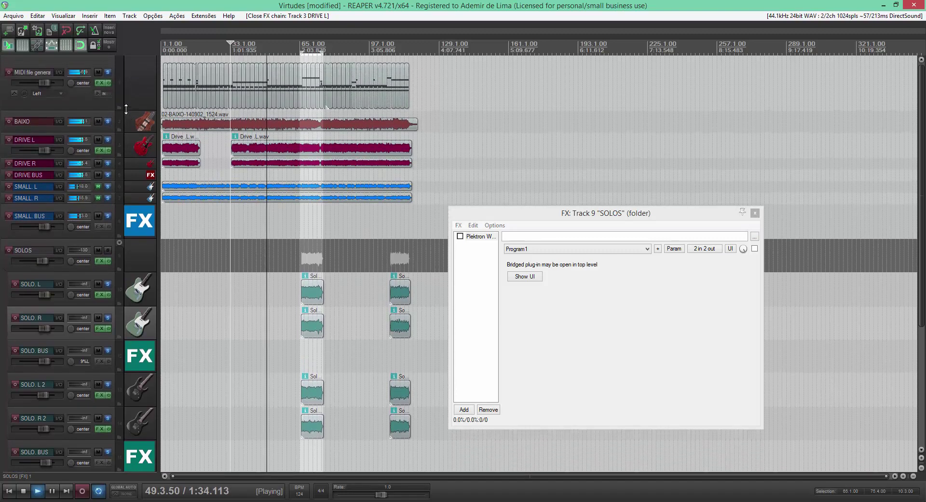
pyautogui.click(102, 83)
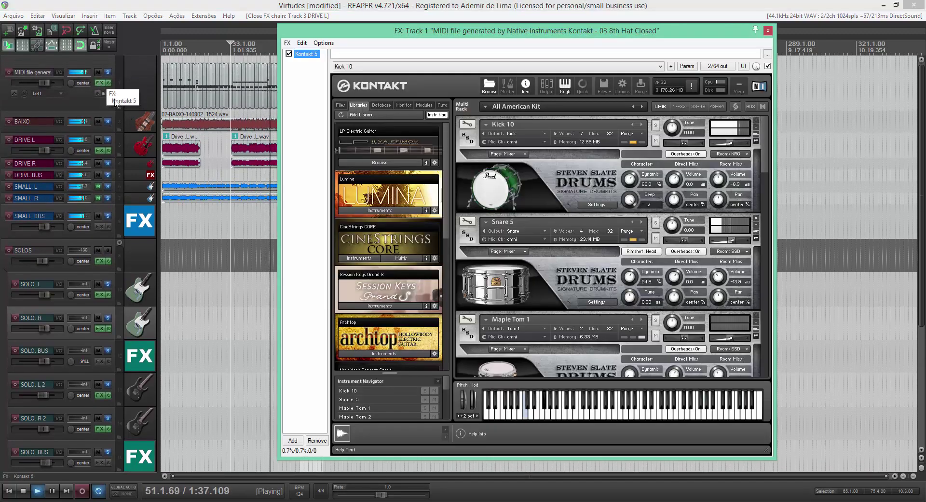
pyautogui.click(764, 156)
pyautogui.moveTo(764, 155); pyautogui.dragTo(767, 186)
pyautogui.moveTo(777, 208); pyautogui.dragTo(802, 140)
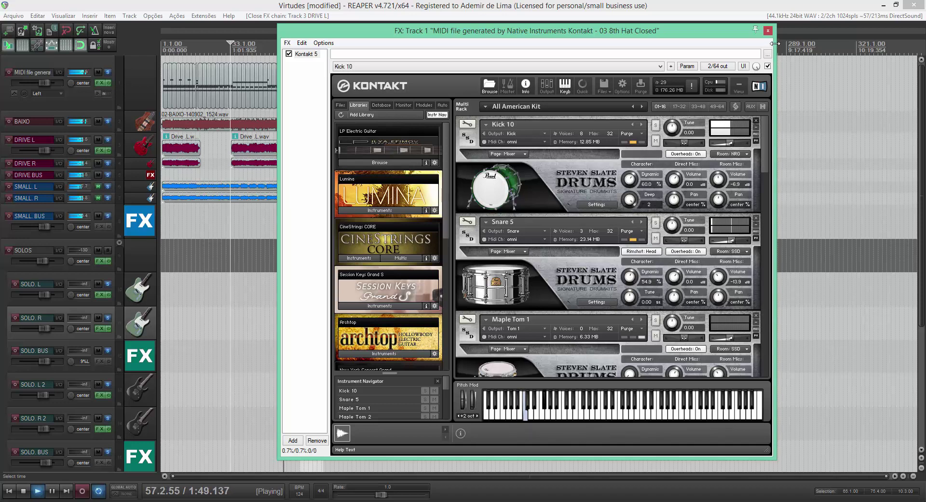
pyautogui.click(768, 30)
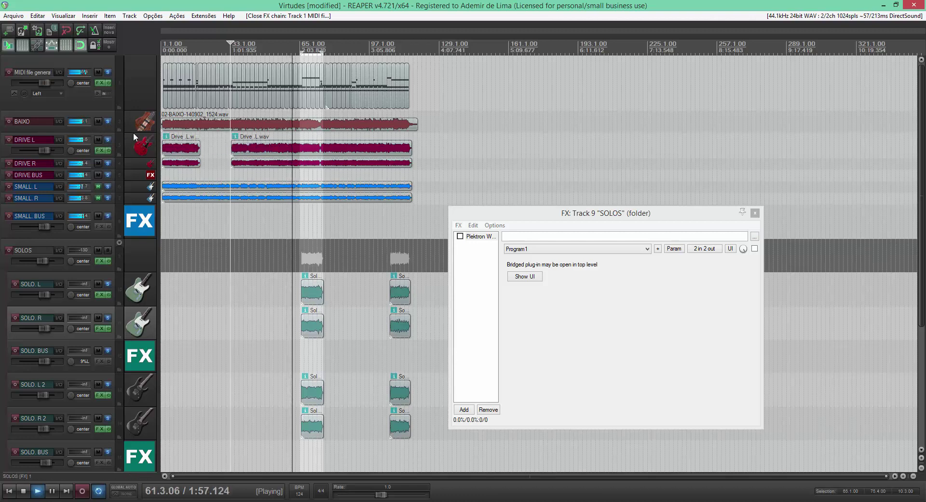
# - Enlarge the BAIXO track and check its effects chain without adding a plug-in, stopping playback before closing it
pyautogui.moveTo(134, 133); pyautogui.dragTo(135, 152)
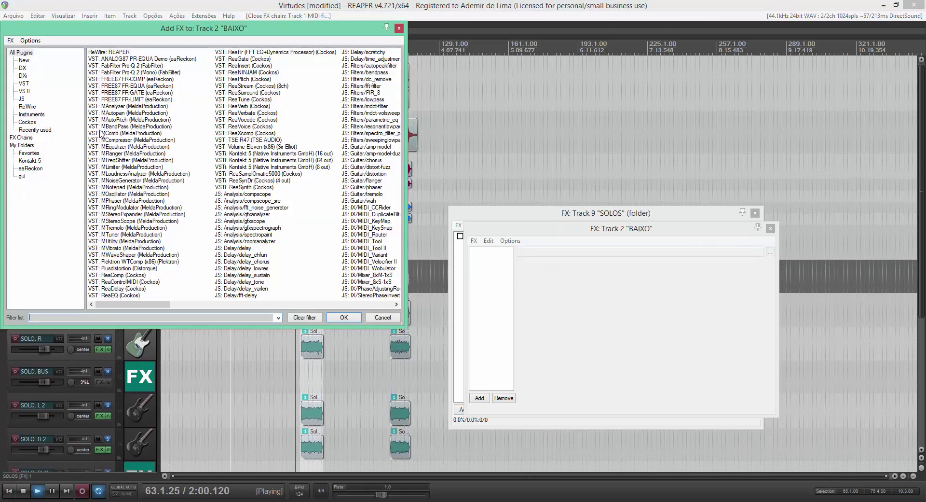
pyautogui.click(99, 130)
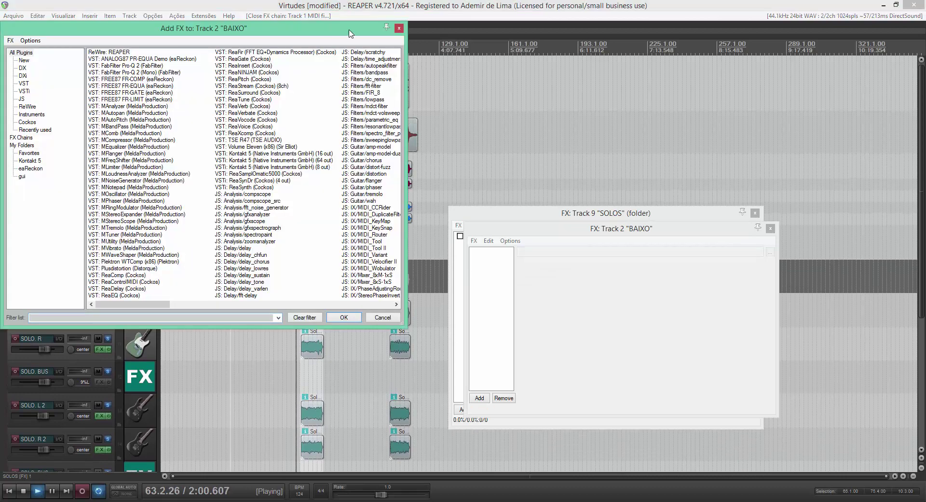
pyautogui.click(399, 28)
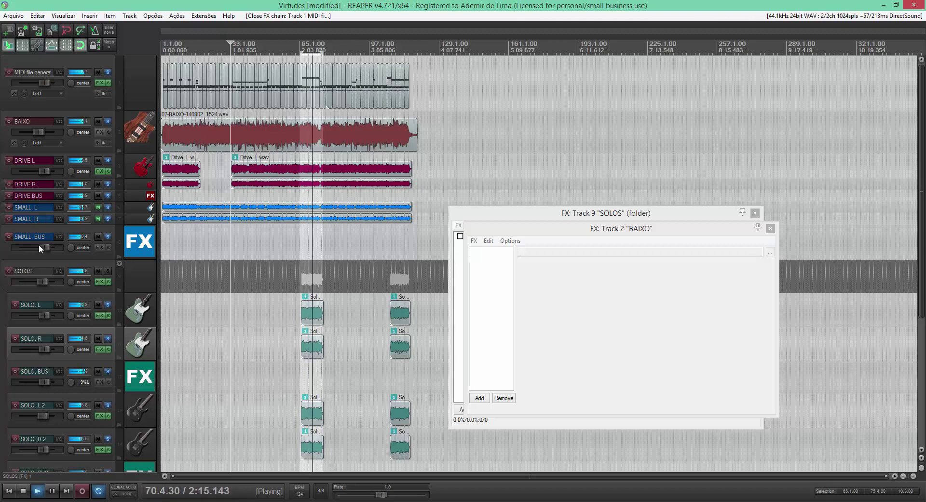
pyautogui.click(23, 491)
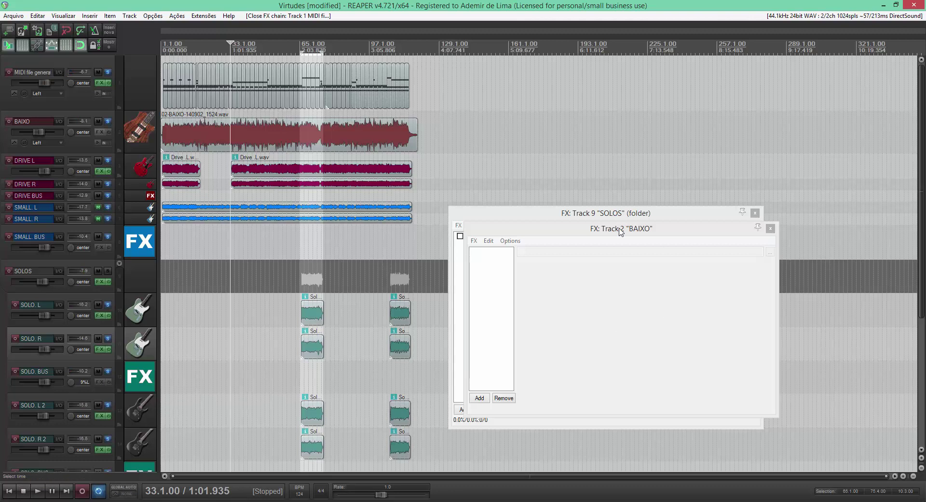
pyautogui.moveTo(622, 232); pyautogui.dragTo(629, 268)
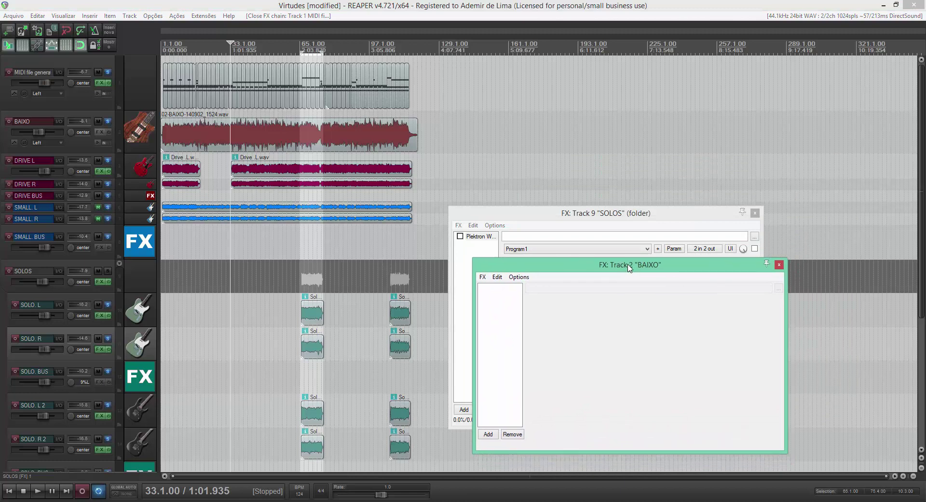
pyautogui.click(782, 265)
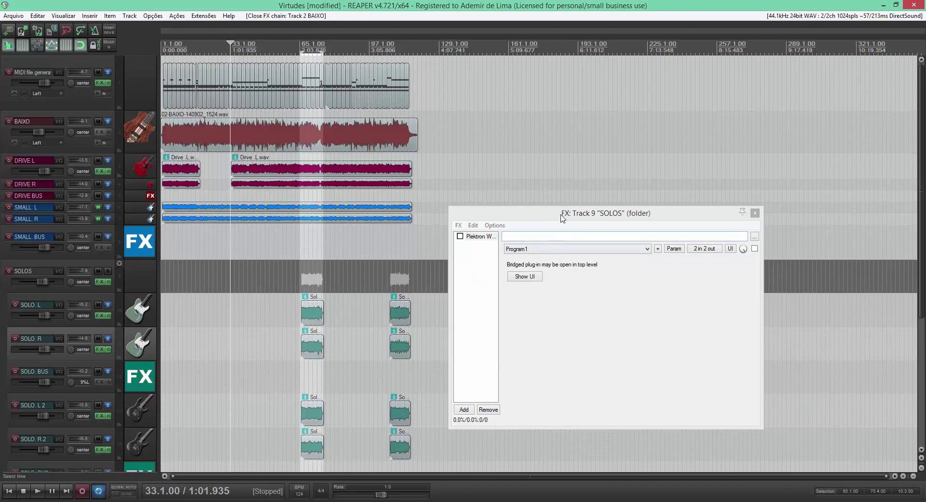
# - Play the solo section from bar 61 with WTComp bypassed on the SOLOS track, showing the compressor's interface, and pause near bar 75
pyautogui.moveTo(560, 214); pyautogui.dragTo(558, 164)
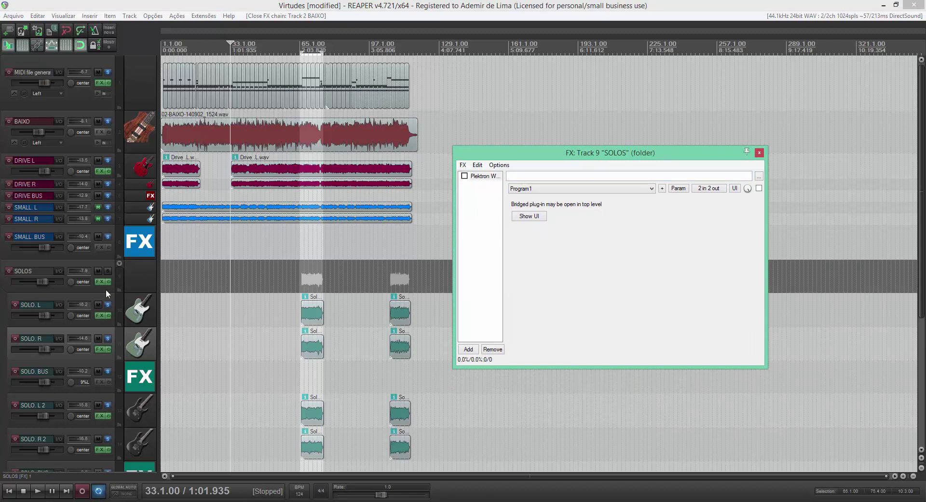
pyautogui.click(144, 278)
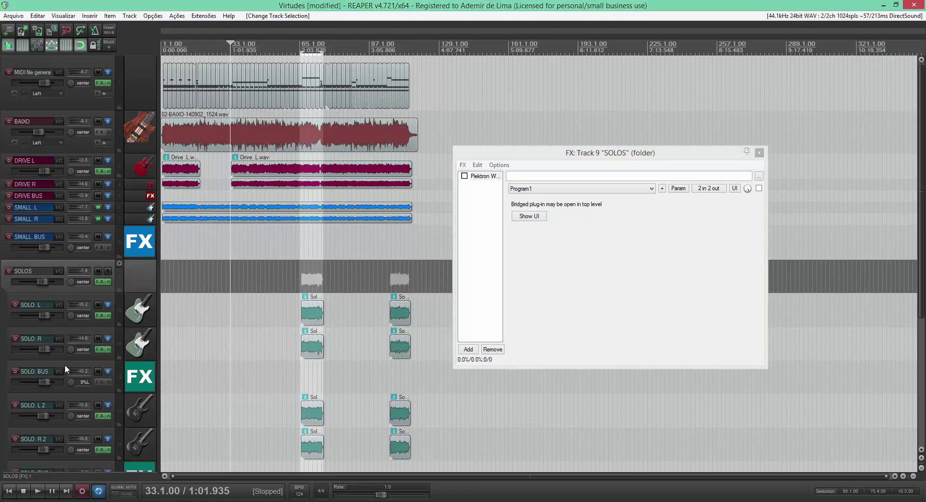
pyautogui.scroll(-1, 23, 343)
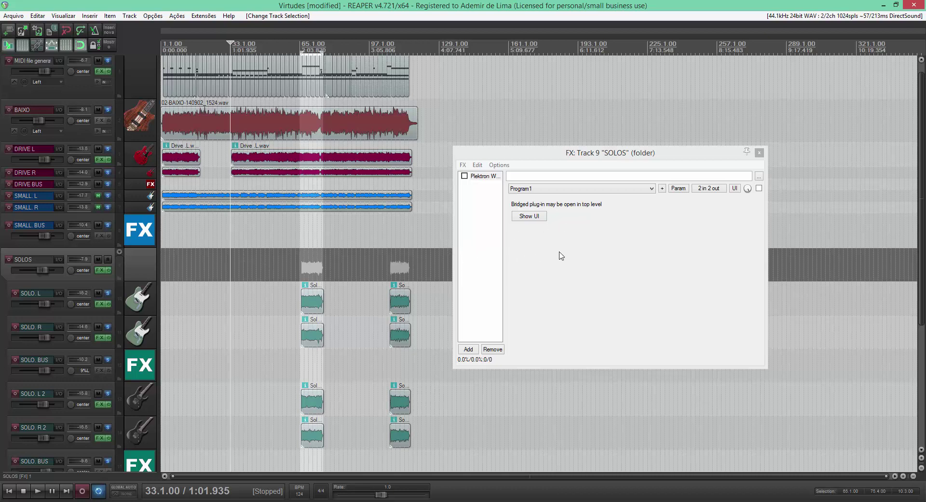
pyautogui.click(293, 318)
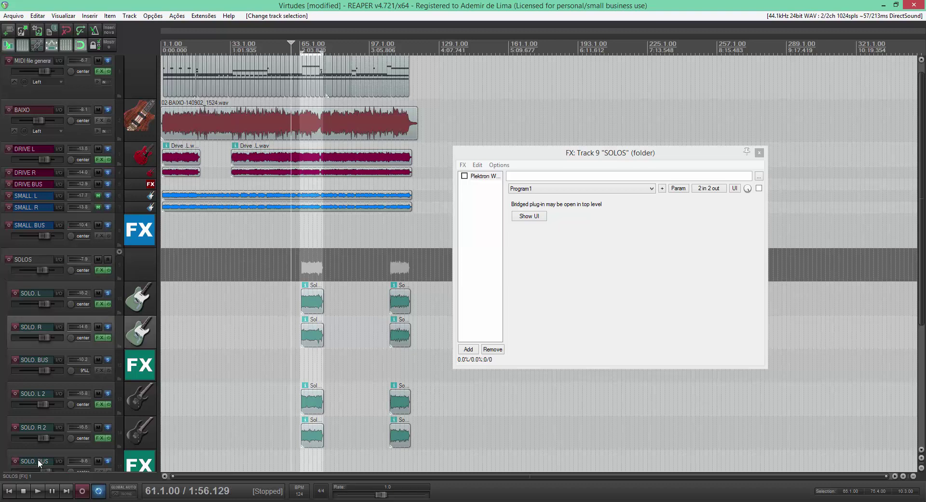
pyautogui.click(37, 491)
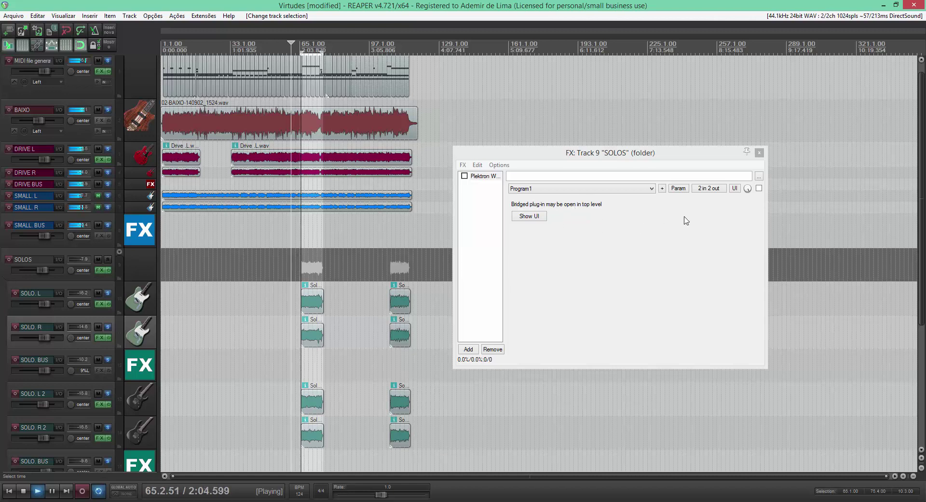
pyautogui.click(544, 216)
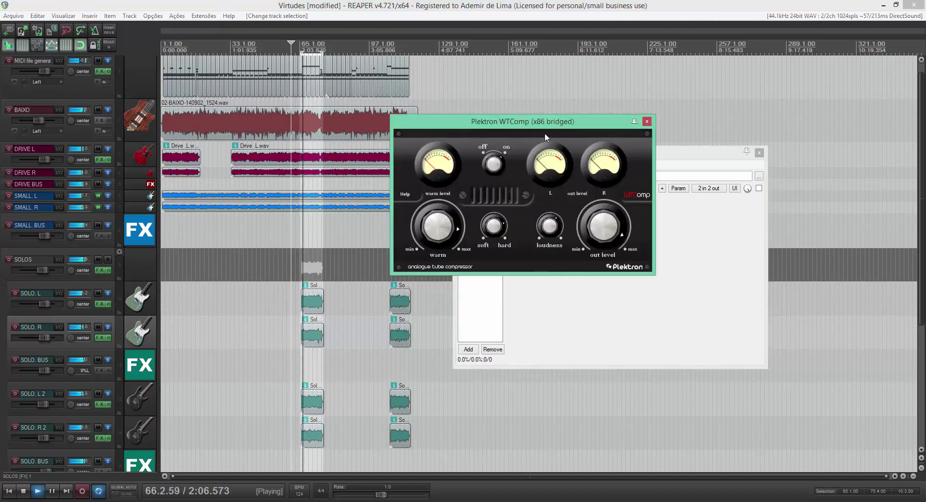
pyautogui.moveTo(533, 127); pyautogui.dragTo(649, 241)
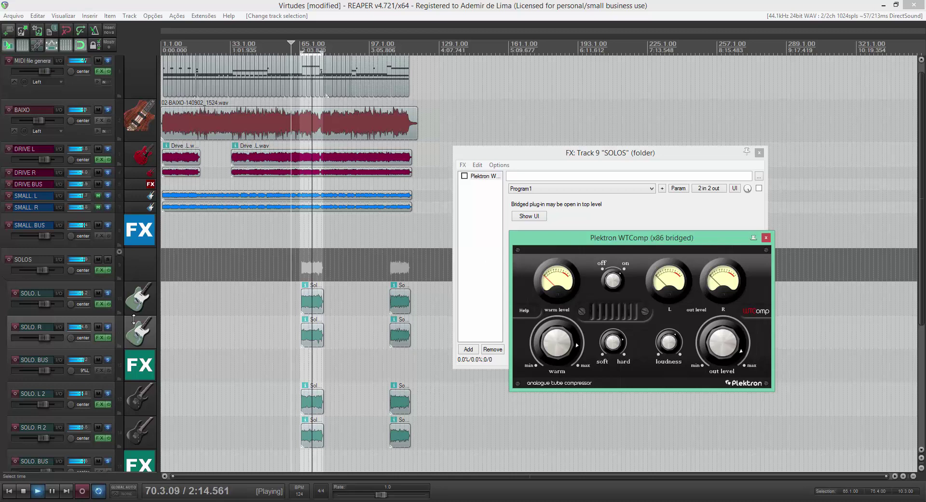
pyautogui.click(52, 492)
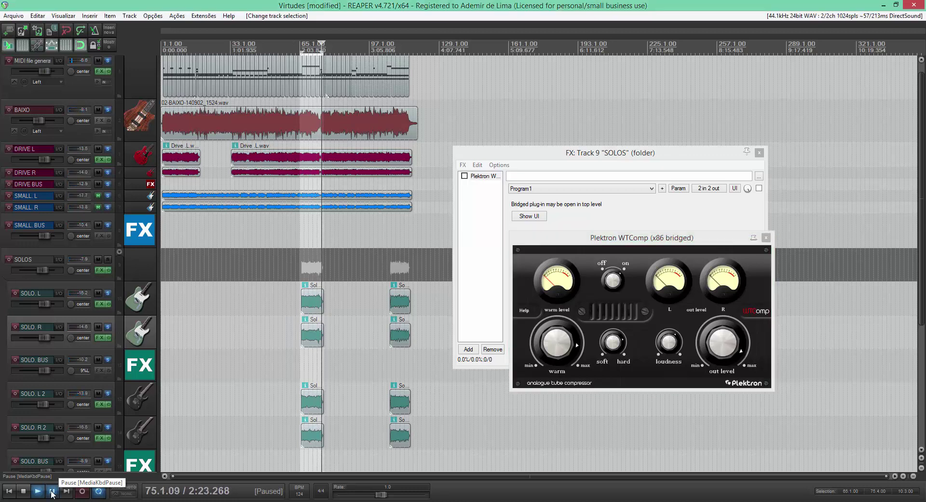
# - Enable WTComp on the SOLOS track, play the solo section through it while watching its meters, and adjust the out level
pyautogui.click(759, 188)
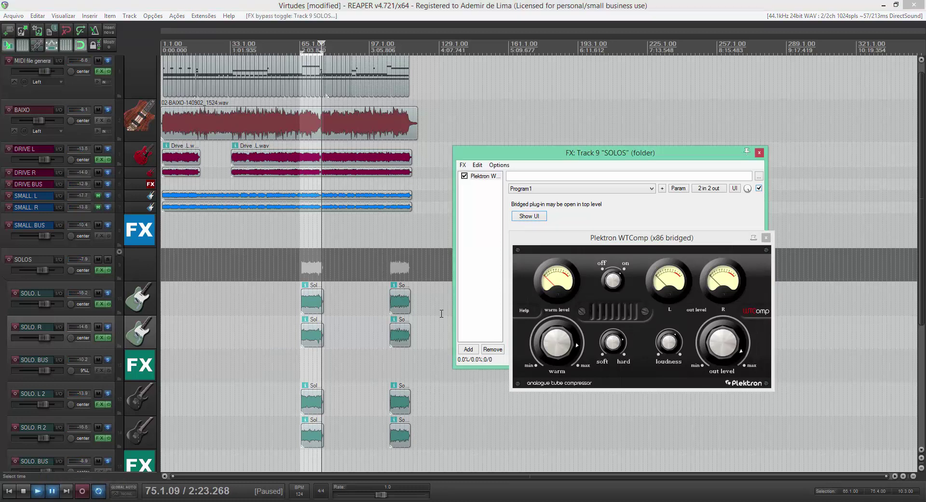
pyautogui.click(38, 490)
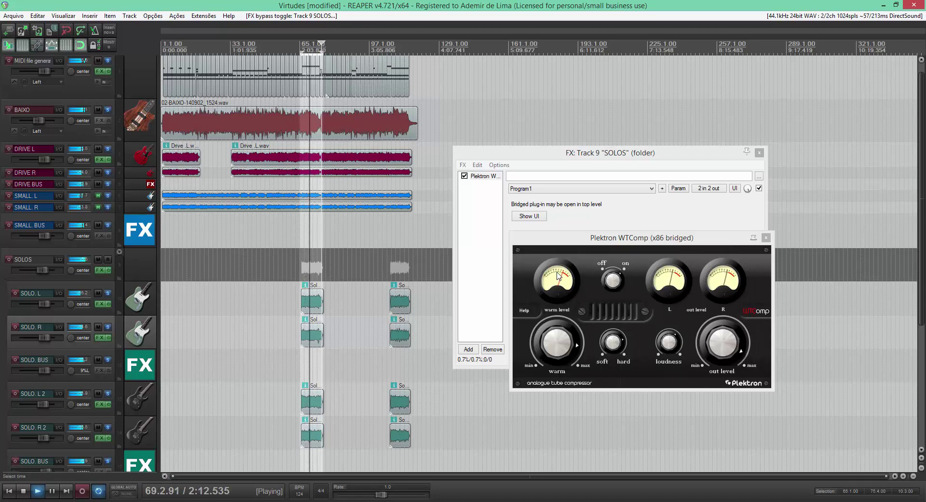
pyautogui.click(679, 282)
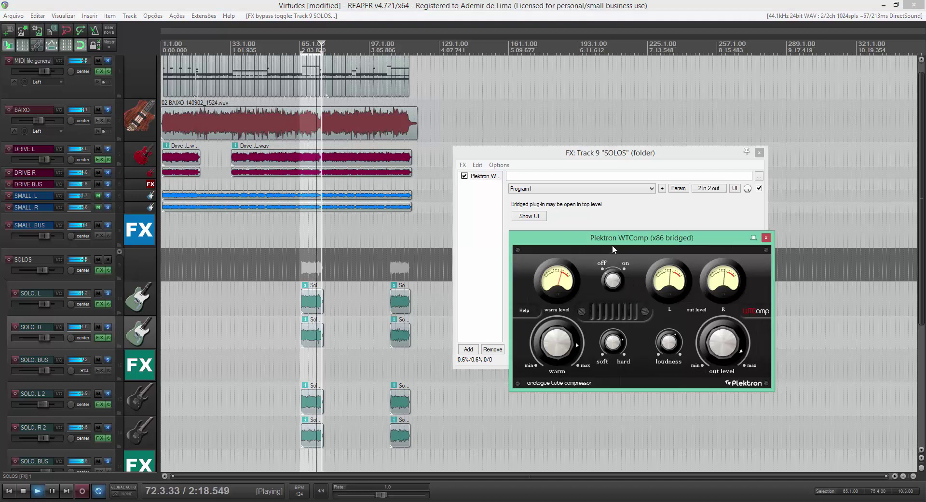
pyautogui.click(613, 279)
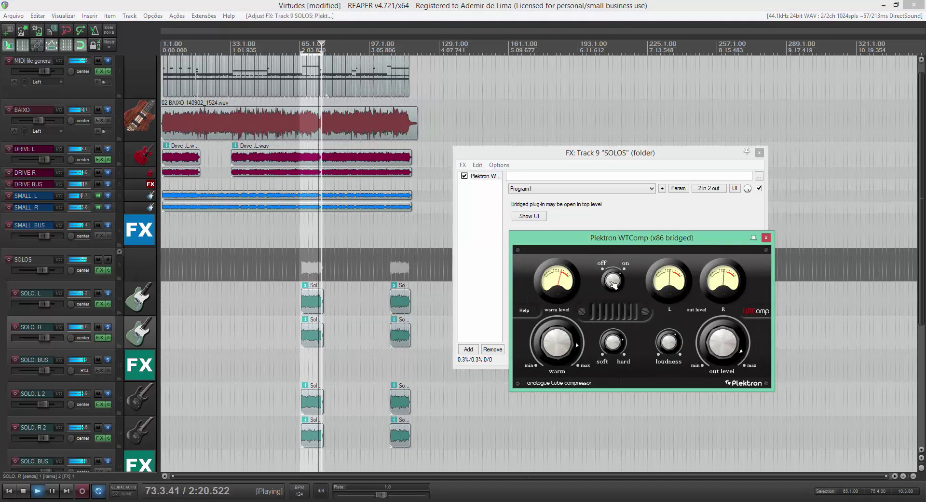
pyautogui.click(23, 490)
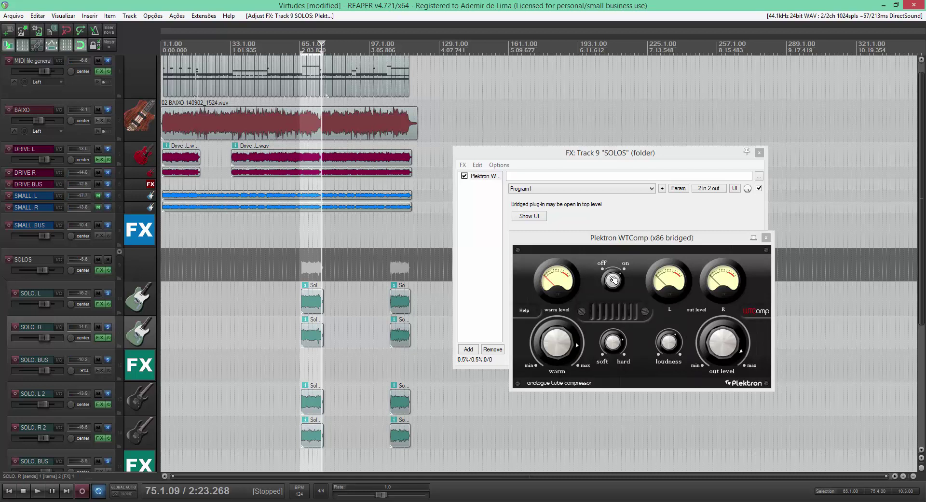
pyautogui.click(619, 277)
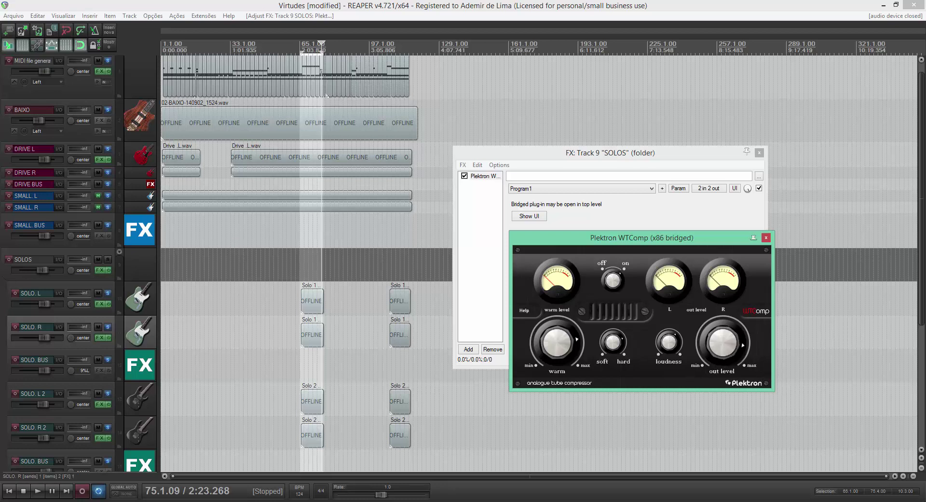
pyautogui.moveTo(714, 331); pyautogui.dragTo(714, 323)
# - Show the mixer and close the SOLOS effects chain window, keeping the WTComp interface open
pyautogui.click(59, 16)
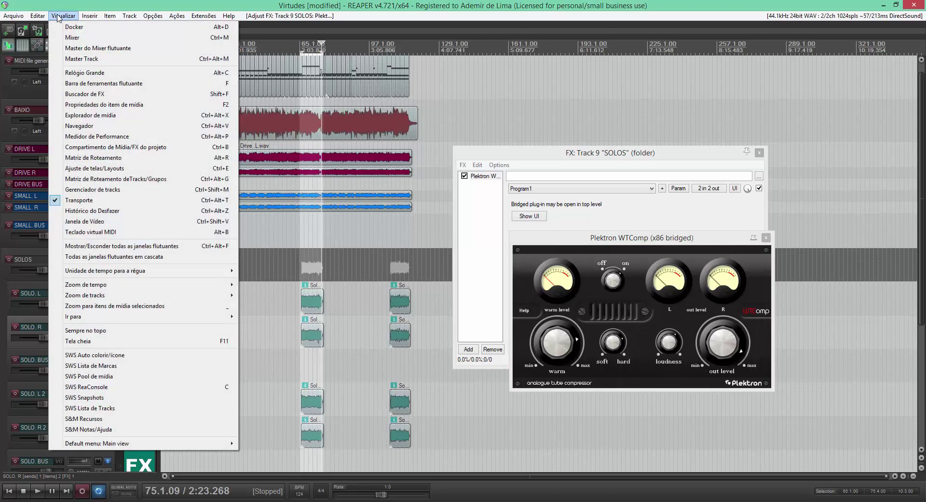
pyautogui.click(73, 38)
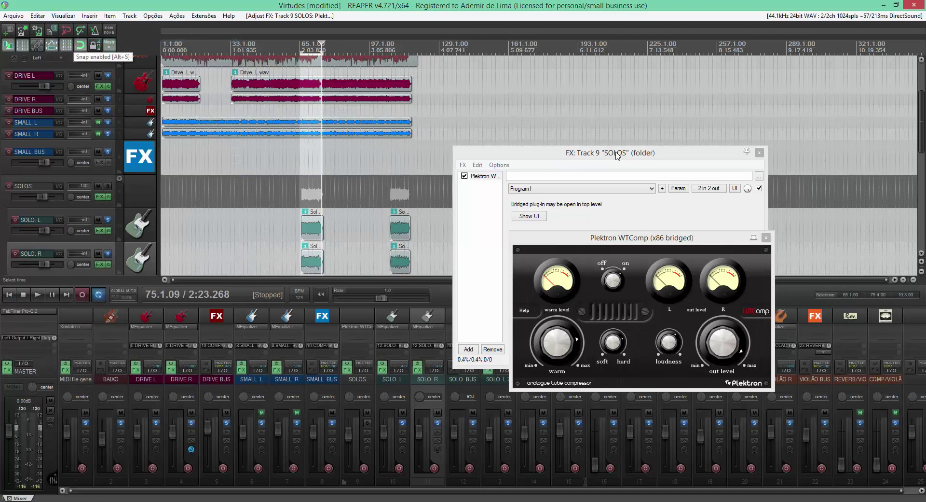
pyautogui.click(760, 152)
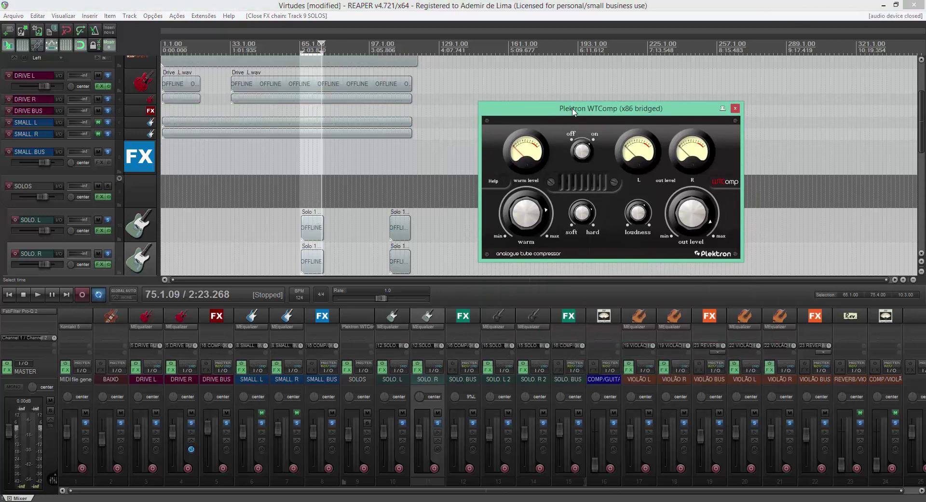
# - Play from bar 59 and raise WTComp's out level on SOLOS, resetting the master peak readings before stopping playback
pyautogui.click(302, 210)
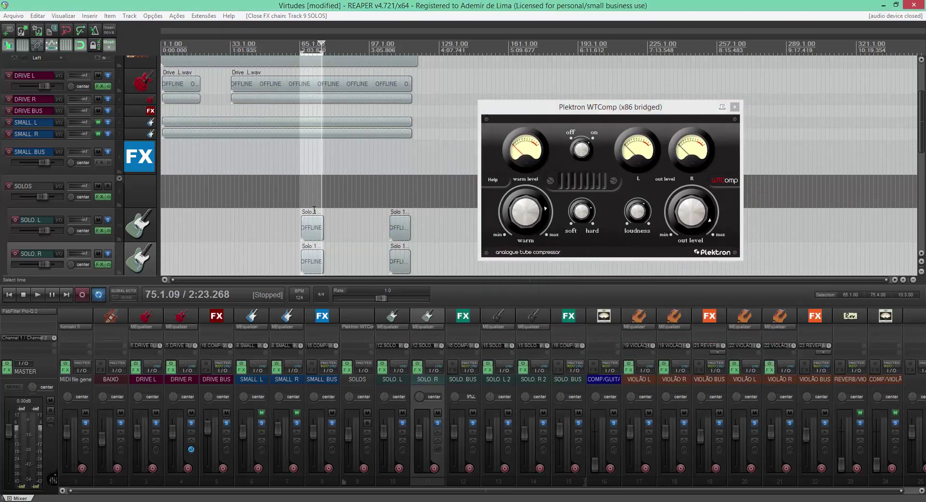
pyautogui.click(288, 211)
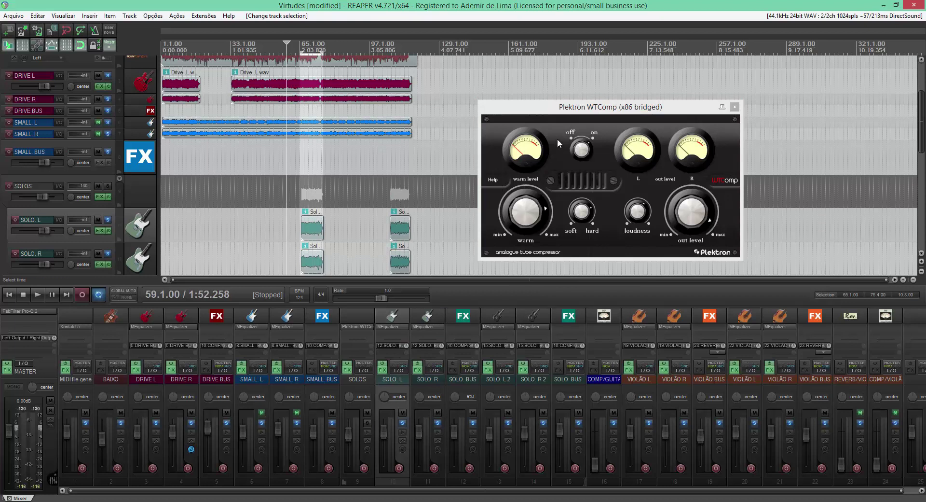
pyautogui.click(585, 151)
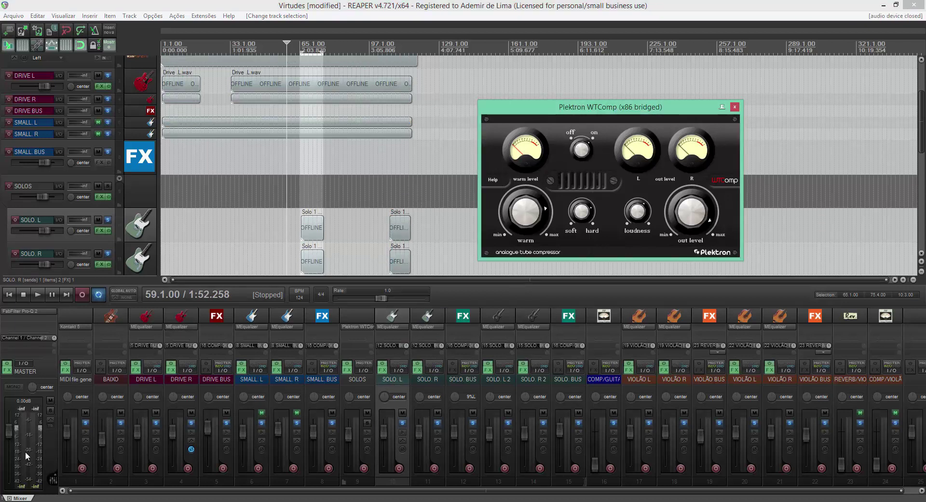
pyautogui.click(42, 294)
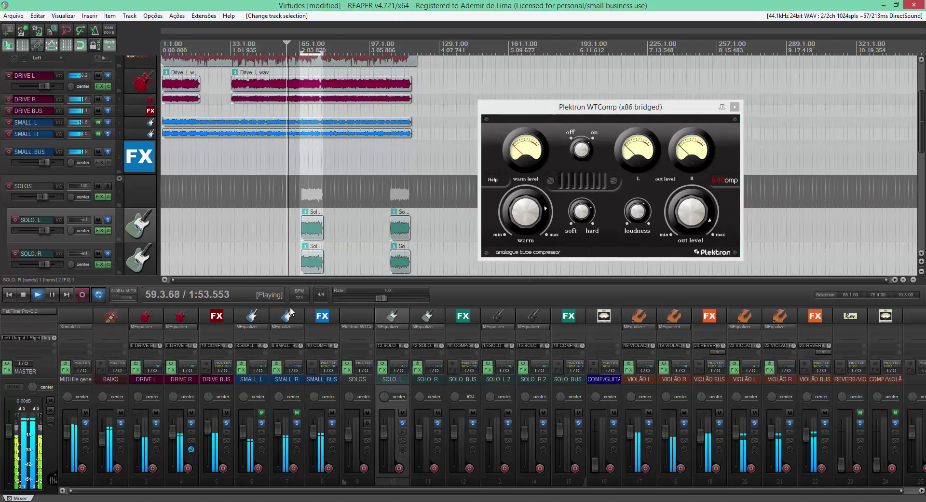
pyautogui.click(583, 149)
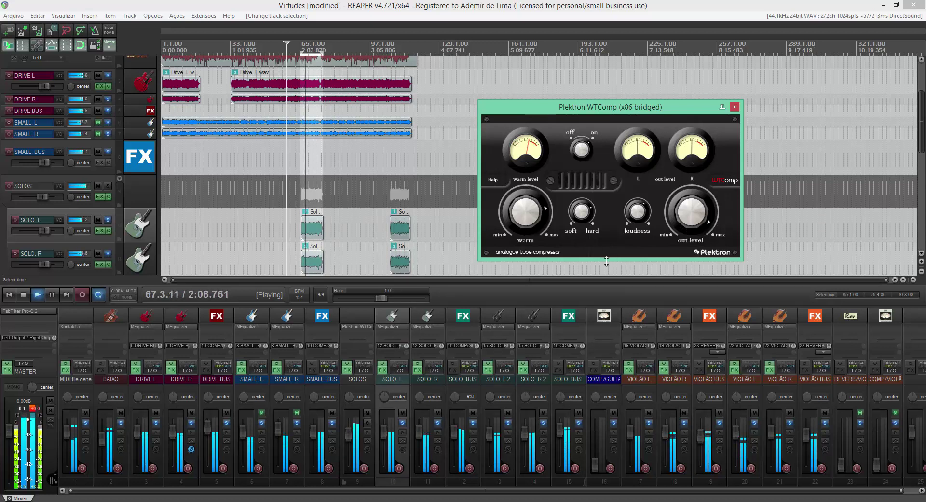
pyautogui.moveTo(678, 236); pyautogui.dragTo(681, 209)
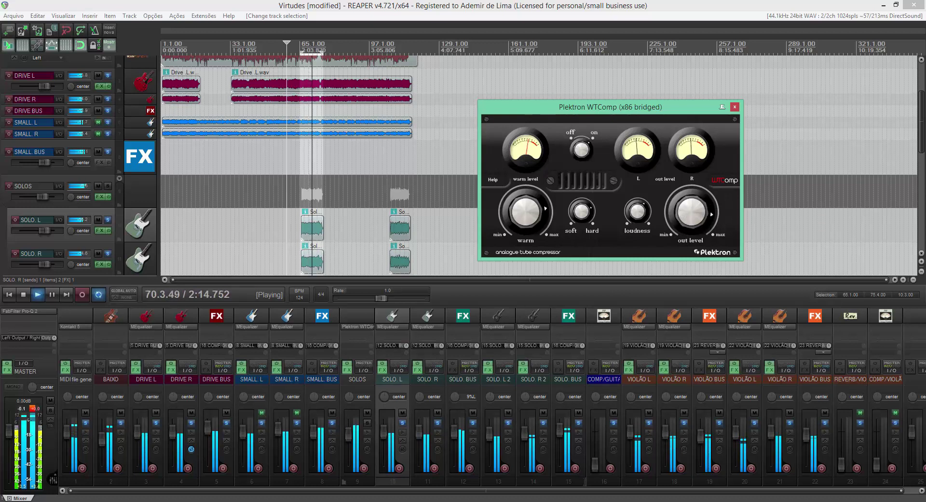
pyautogui.click(41, 414)
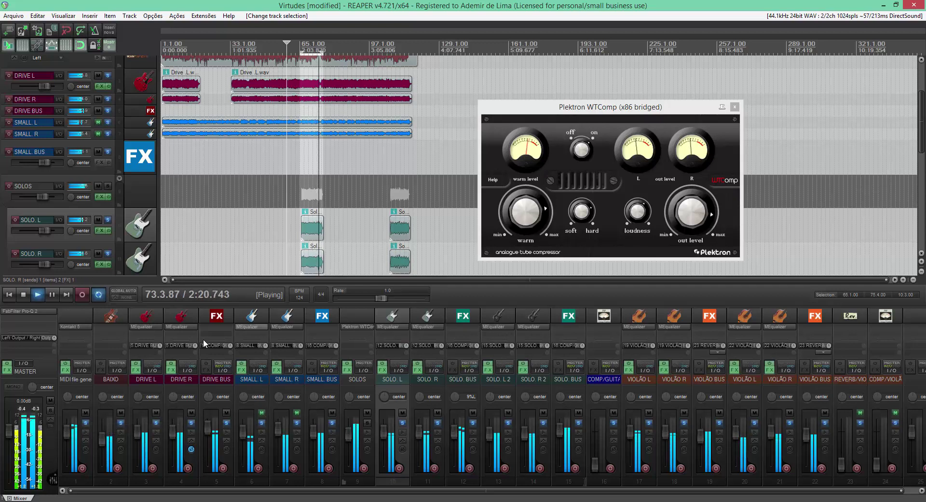
pyautogui.click(22, 294)
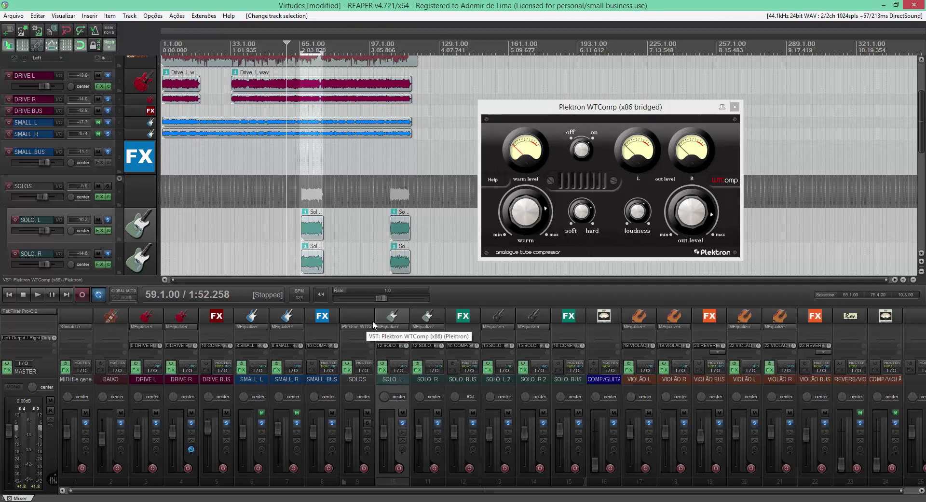
# - Remove Plektron WTComp from the SOLOS folder track and close its windows
pyautogui.click(352, 319)
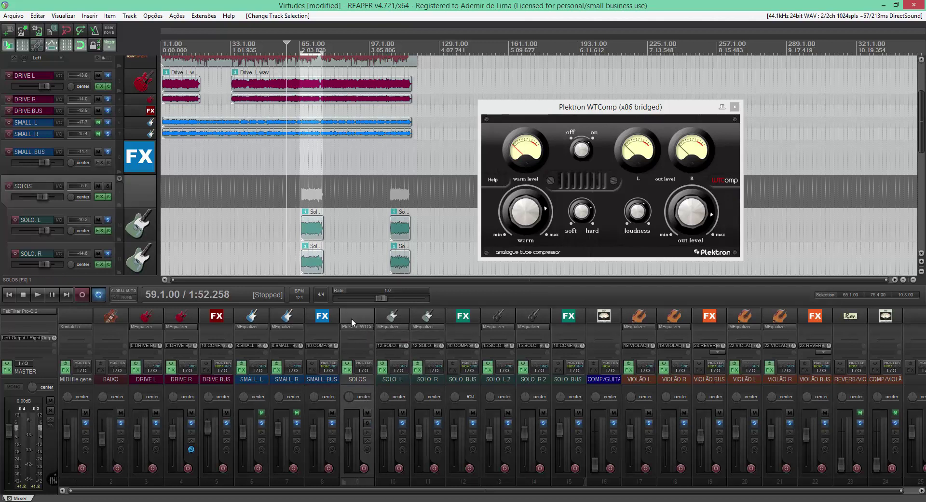
pyautogui.click(348, 367)
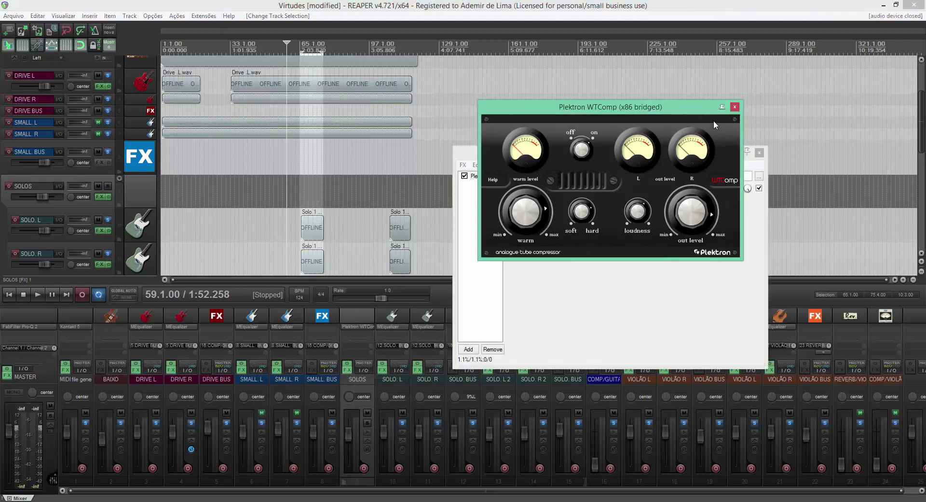
pyautogui.click(736, 107)
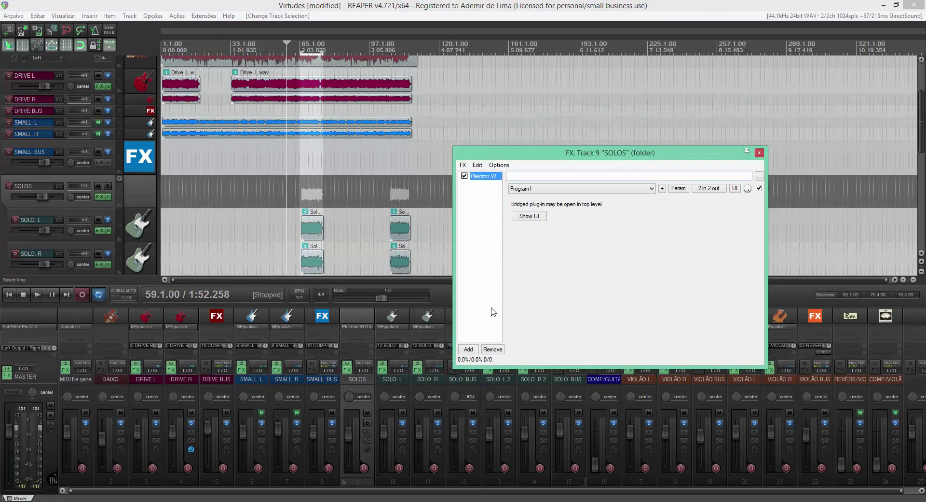
pyautogui.click(495, 354)
pyautogui.click(760, 154)
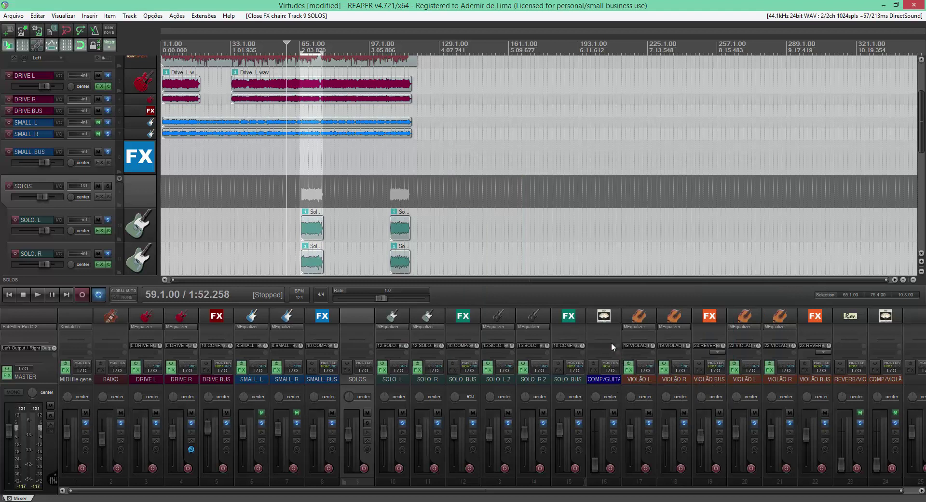
# - Add Plektron WTComp (x86) to the COMP/GUITARRAS track, move its interface clear of the tracks and close the effects chain window
pyautogui.click(604, 317)
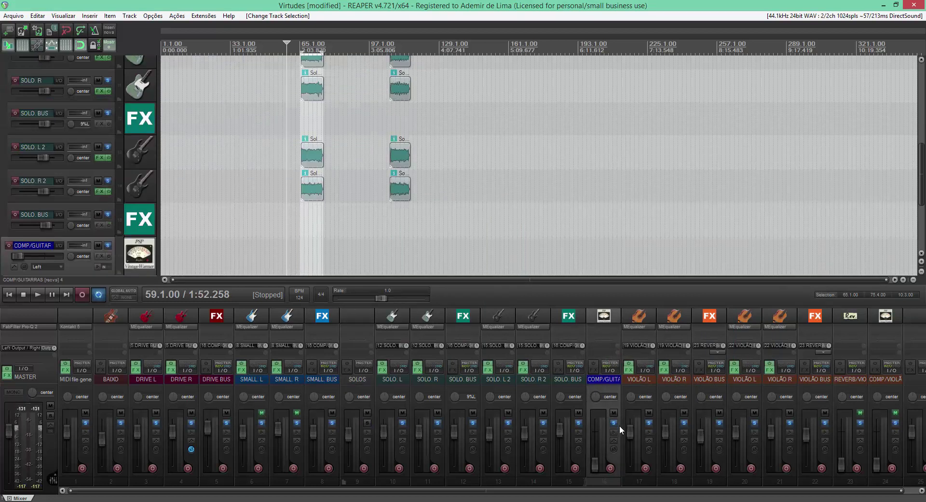
pyautogui.click(591, 370)
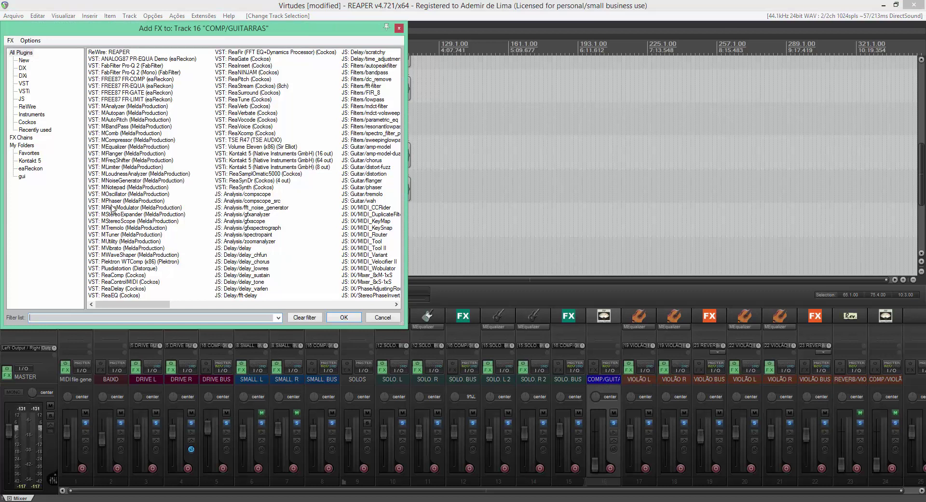
pyautogui.click(116, 262)
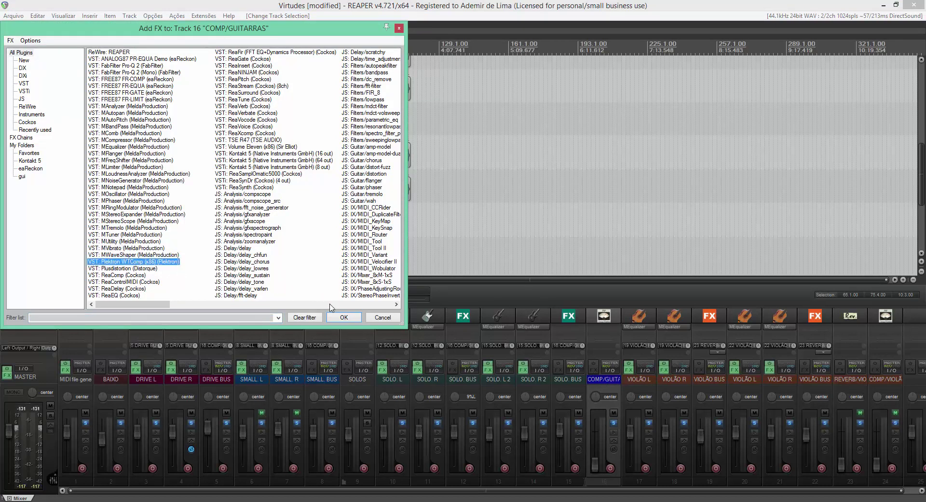
pyautogui.click(343, 318)
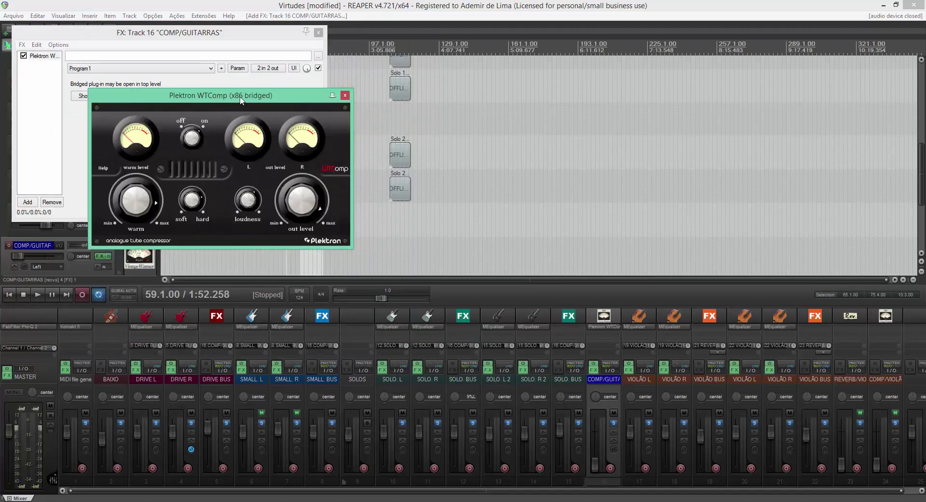
pyautogui.moveTo(220, 95); pyautogui.dragTo(531, 91)
pyautogui.click(319, 33)
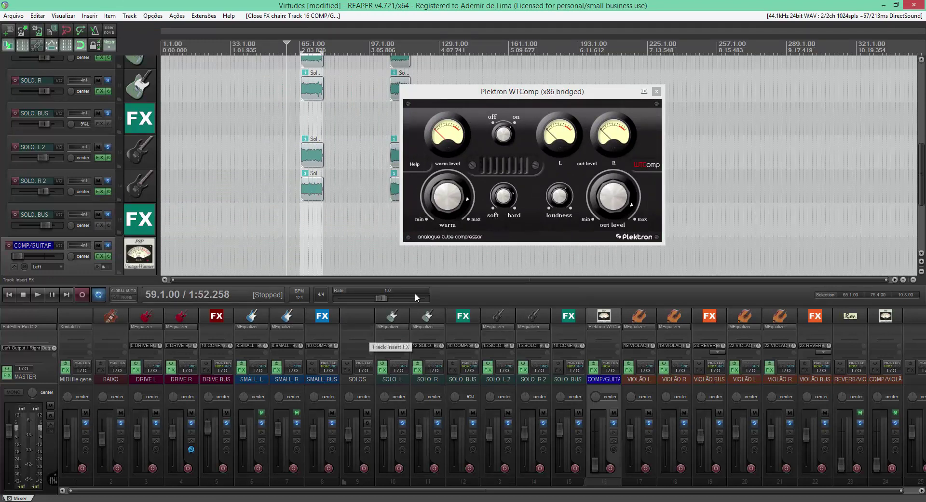
# - Add a send from the SOLOS folder track to COMP/GUITARRAS and close the routing window
pyautogui.click(355, 313)
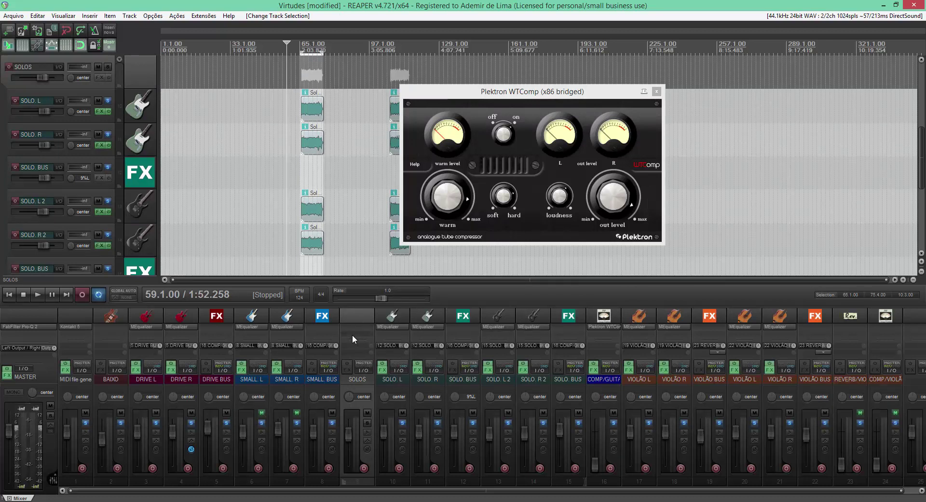
pyautogui.rightClick(352, 334)
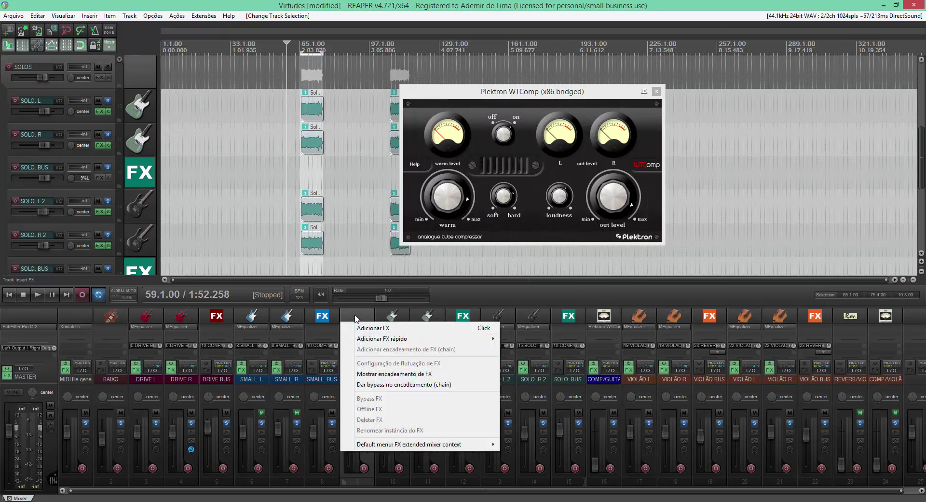
pyautogui.click(356, 319)
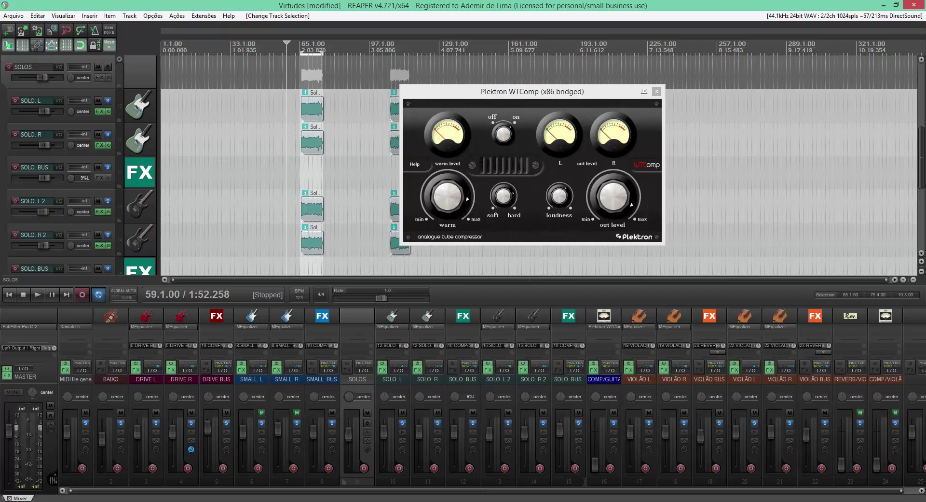
pyautogui.click(366, 369)
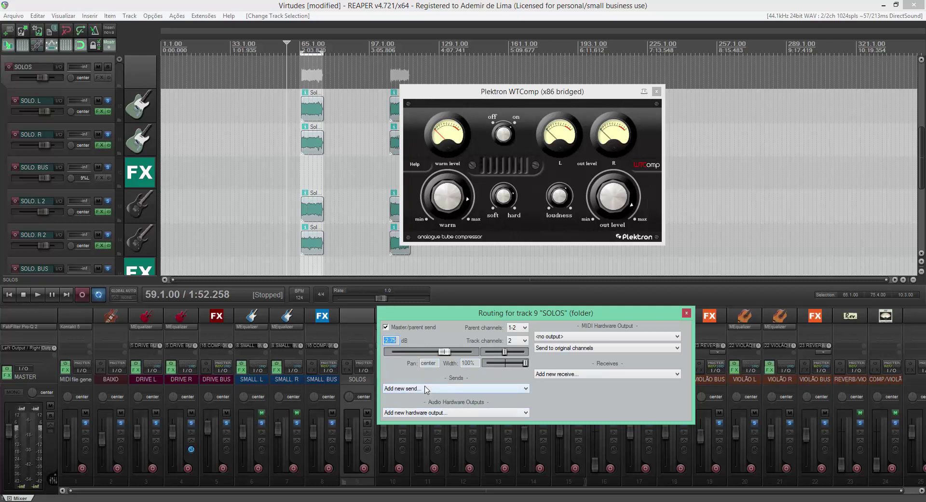
pyautogui.click(427, 388)
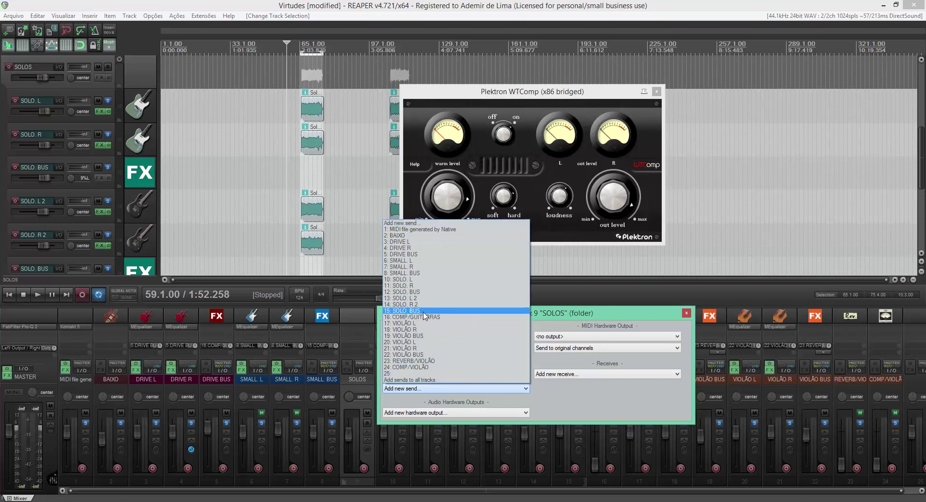
pyautogui.click(424, 317)
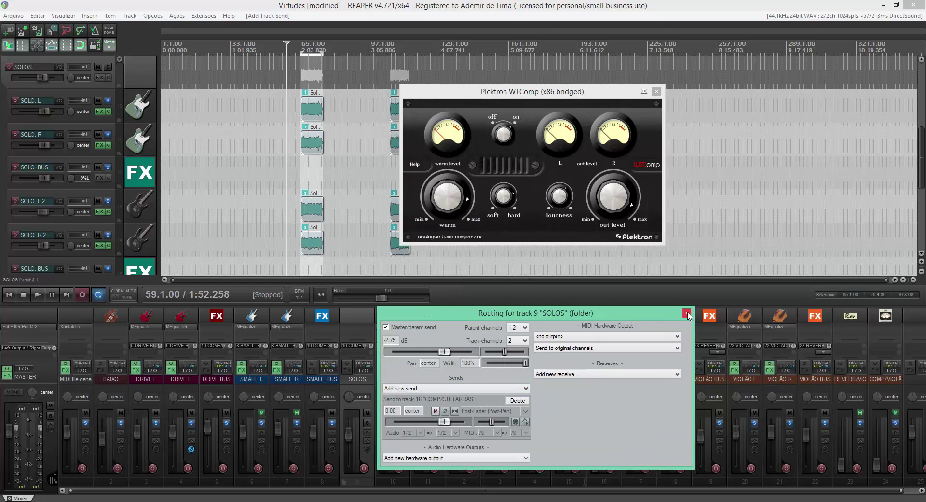
pyautogui.click(686, 314)
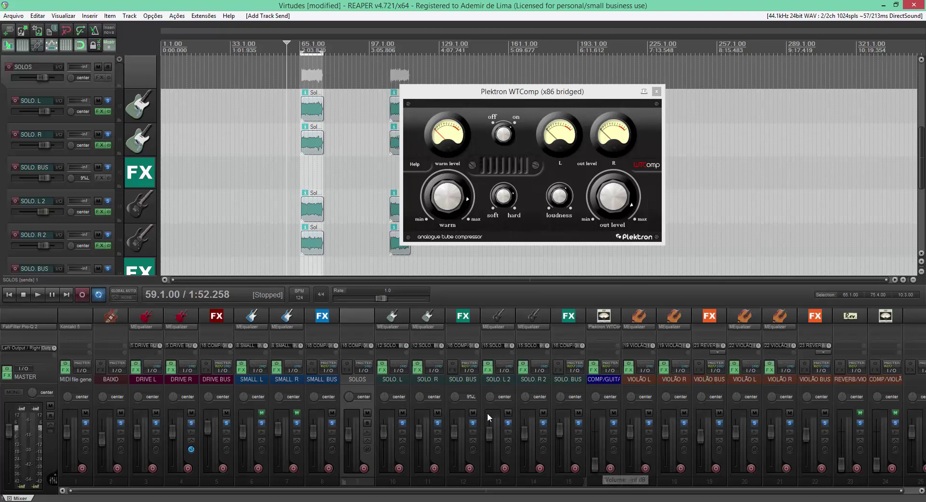
# - Play from bar 59 and raise the COMP/GUITARRAS track volume to about -10.3 dB while auditioning WTComp
pyautogui.click(506, 132)
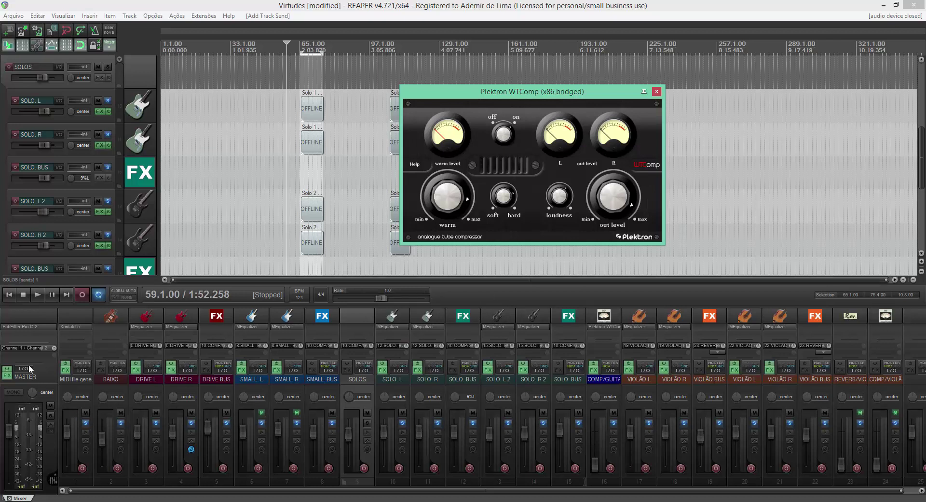
pyautogui.click(38, 294)
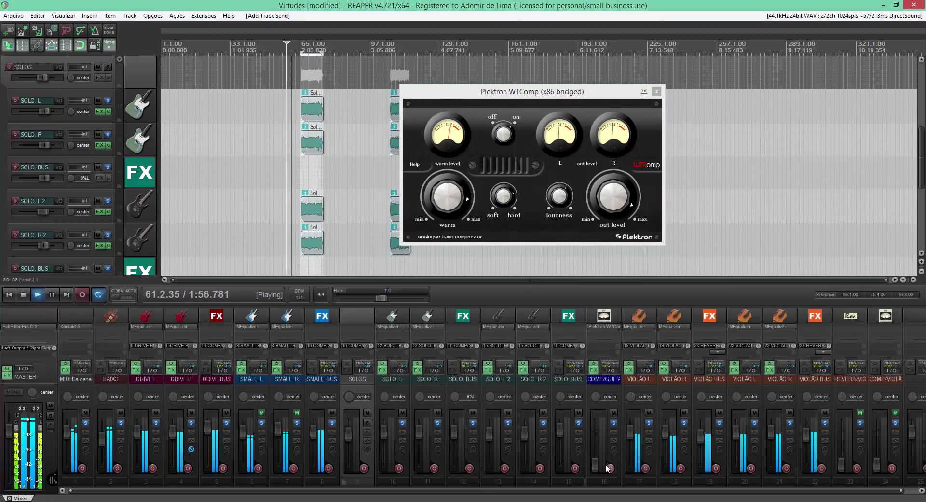
pyautogui.moveTo(594, 462)
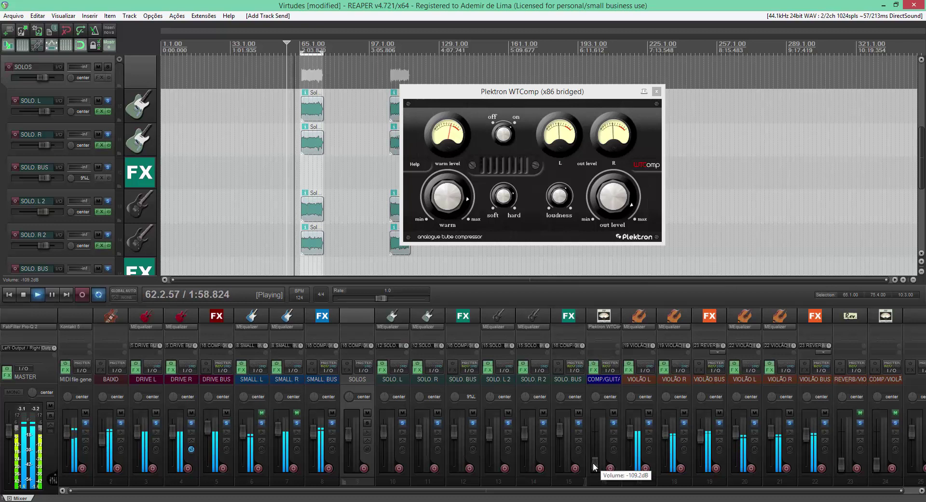
pyautogui.moveTo(595, 461); pyautogui.dragTo(596, 439)
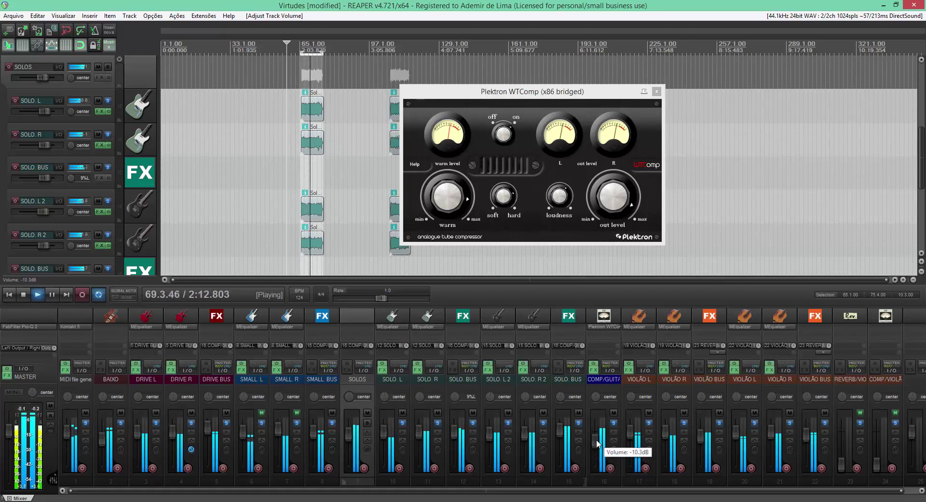
pyautogui.click(515, 134)
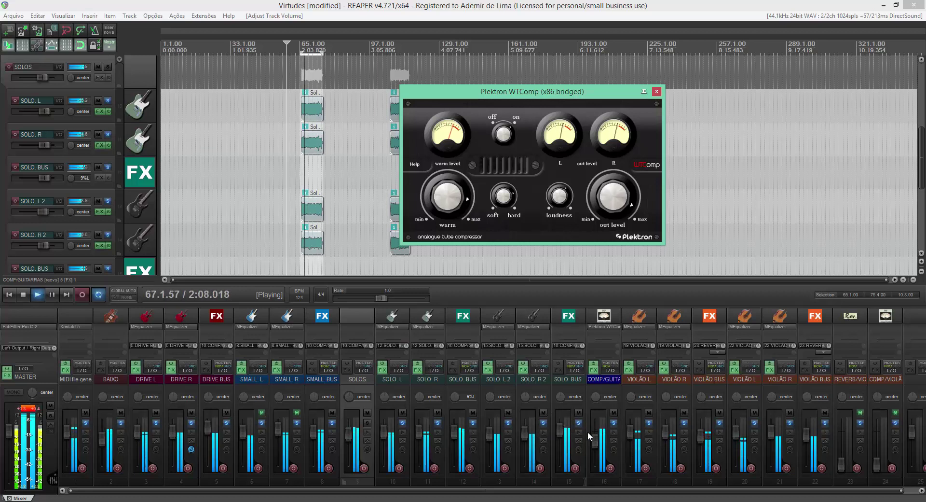
# - Toggle solo and mute on track 15, SOLO. BUS, during playback, returning both to their original states
pyautogui.click(579, 423)
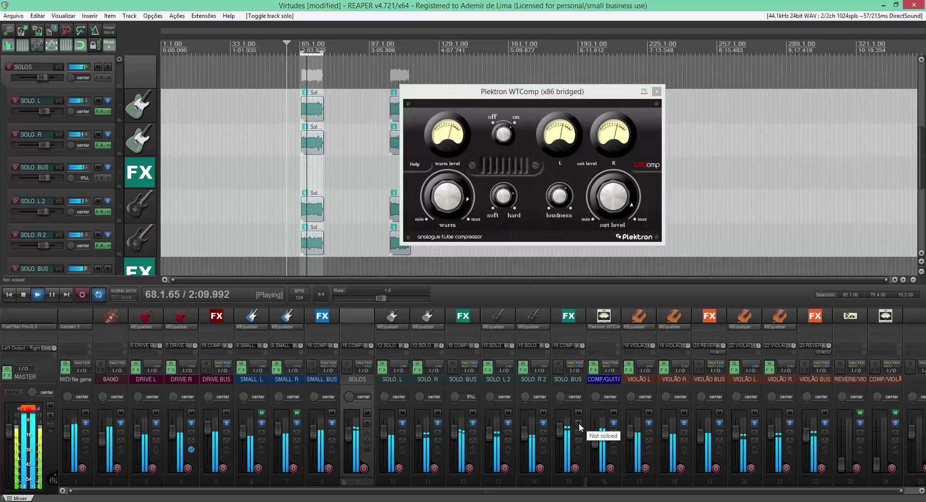
pyautogui.click(580, 413)
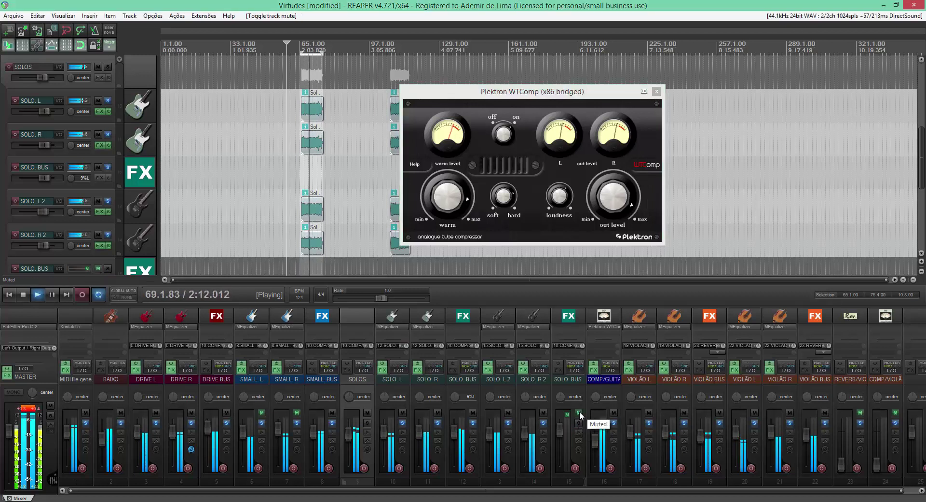
pyautogui.click(579, 413)
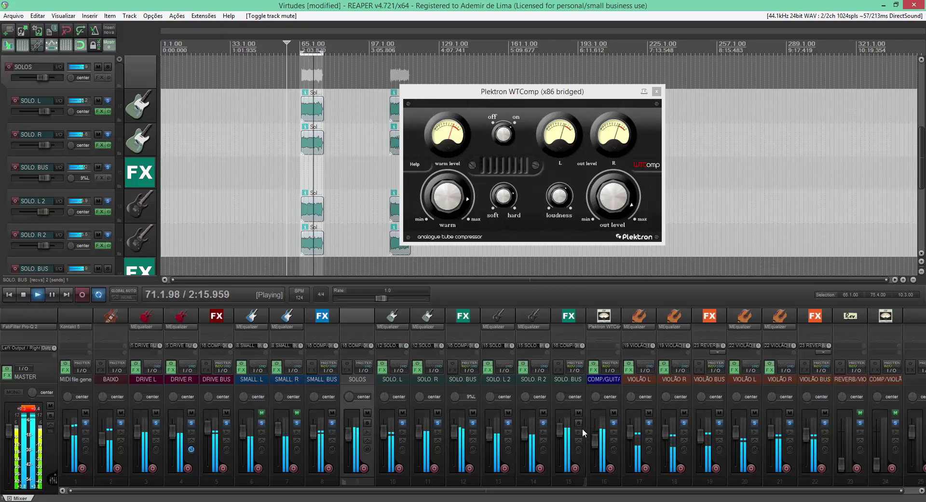
pyautogui.click(579, 423)
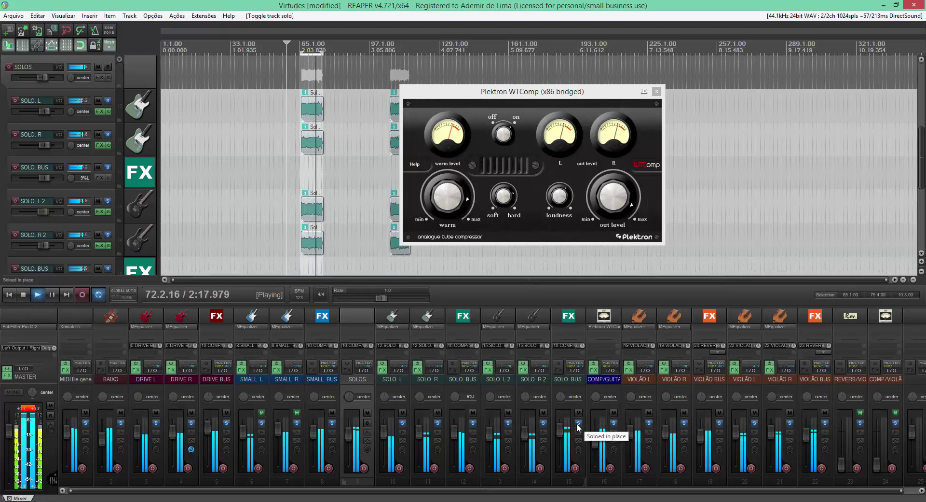
pyautogui.click(522, 179)
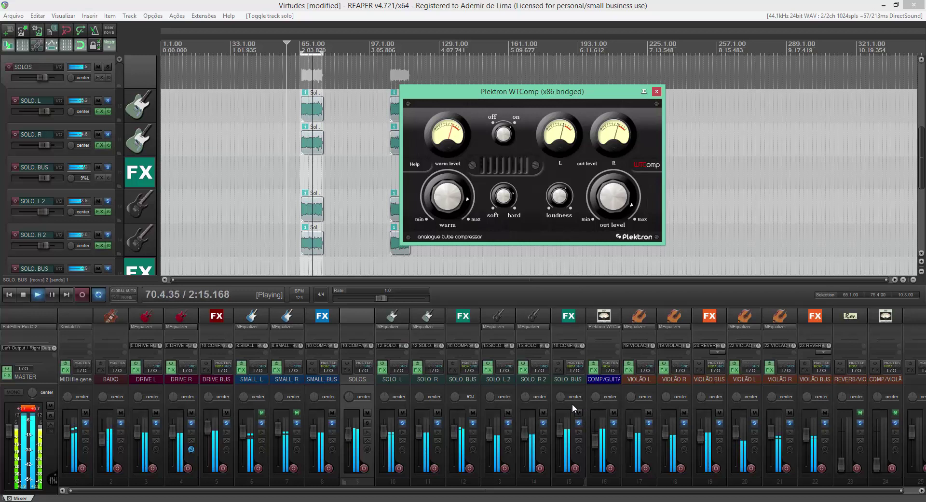
pyautogui.click(558, 369)
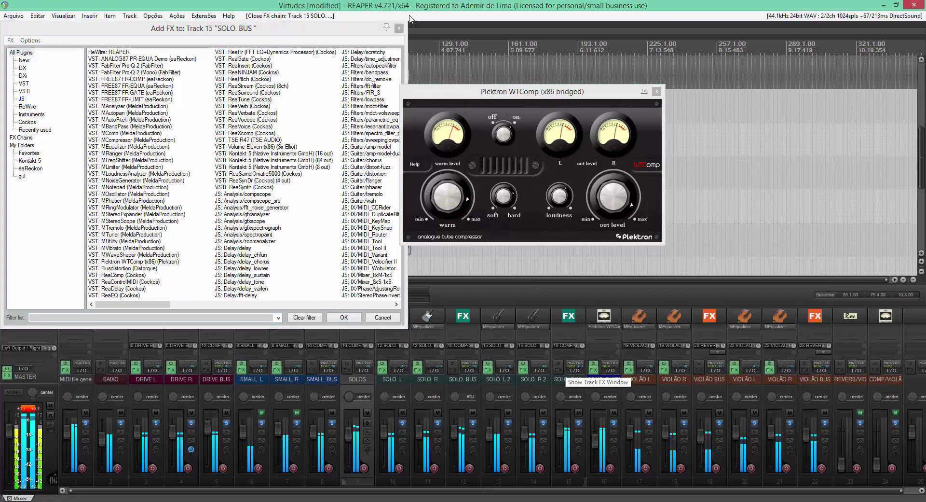
pyautogui.click(398, 28)
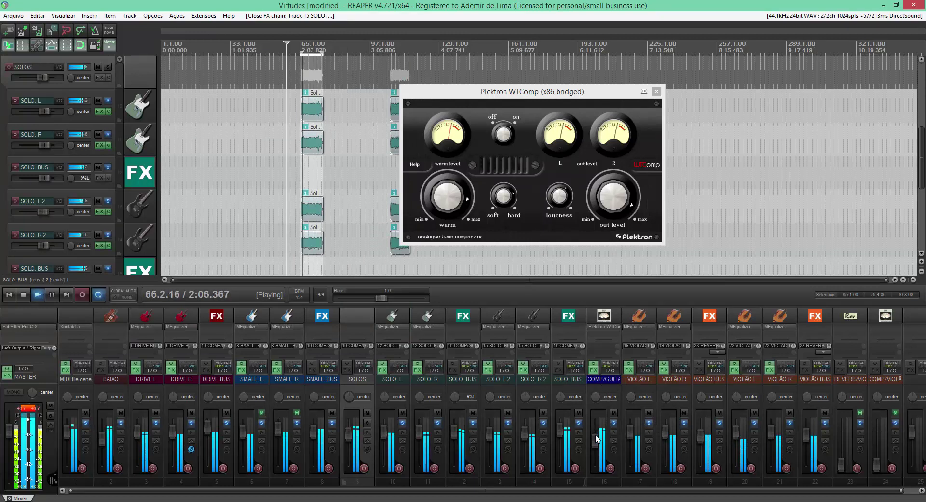
# - Fine-tune the COMP/GUITARRAS track volume while auditioning WTComp and pause playback at bar 75
pyautogui.moveTo(597, 434)
pyautogui.mouseDown()
pyautogui.moveTo(596, 465)
pyautogui.moveTo(598, 436)
pyautogui.mouseUp()
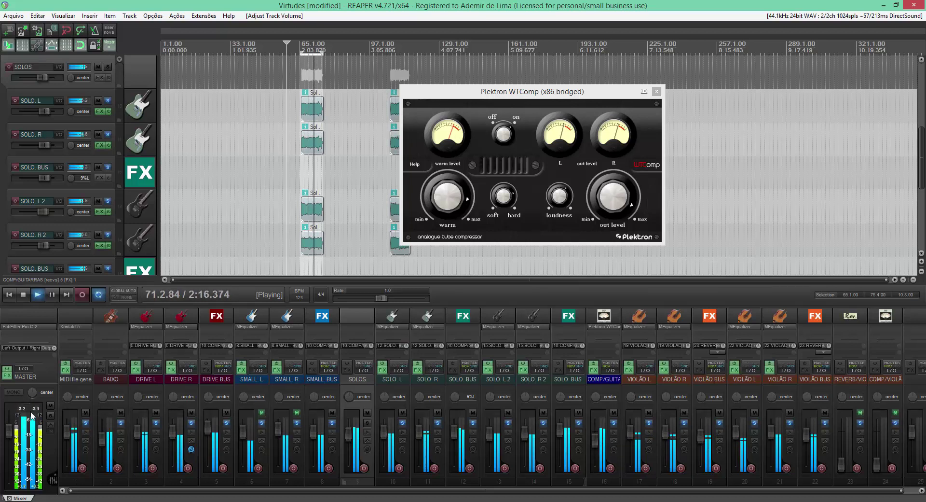
pyautogui.click(511, 133)
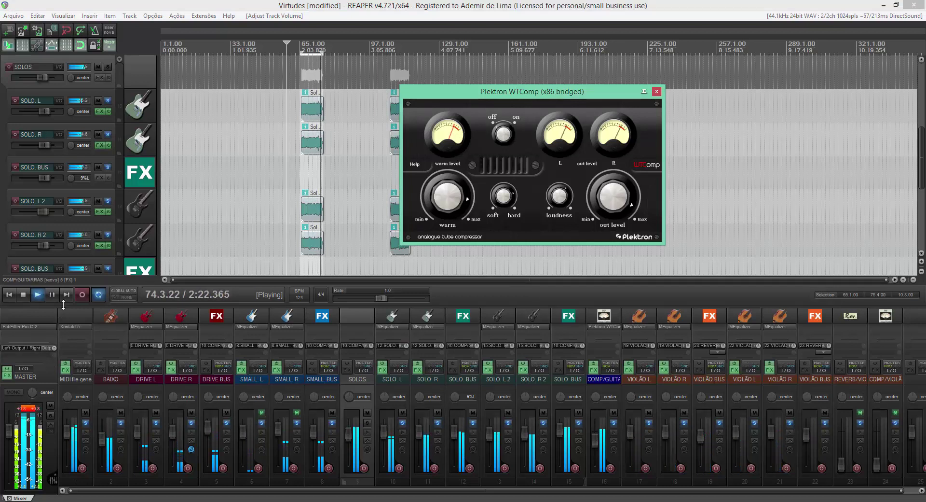
pyautogui.click(52, 295)
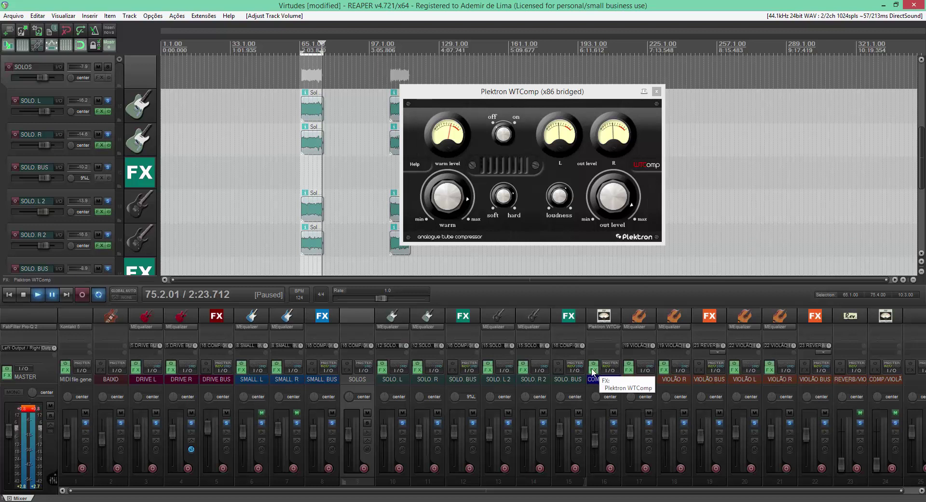
# - Remove Plektron WTComp from the COMP/GUITARRAS track and close its effects chain window
pyautogui.click(593, 370)
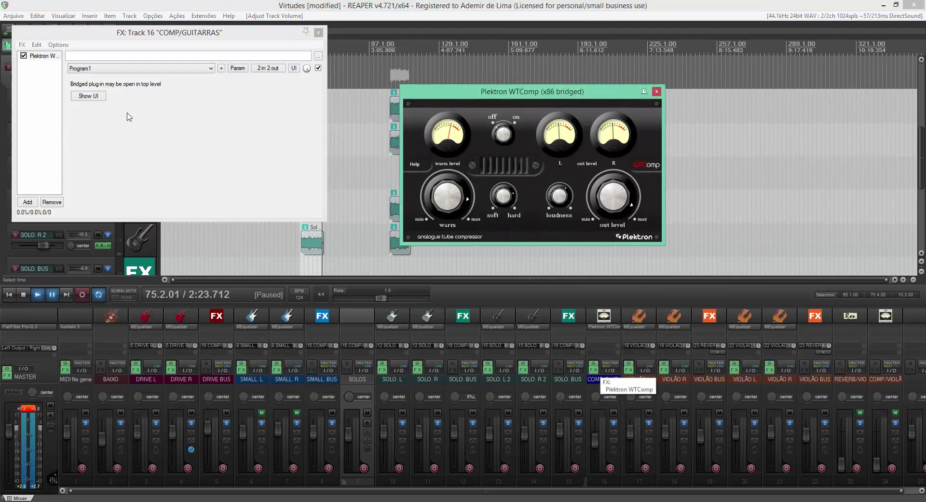
pyautogui.click(53, 203)
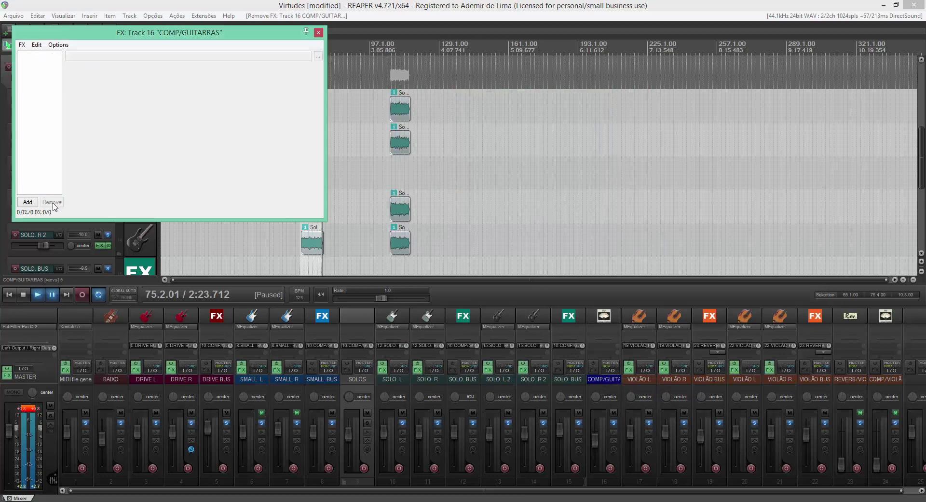
pyautogui.click(318, 32)
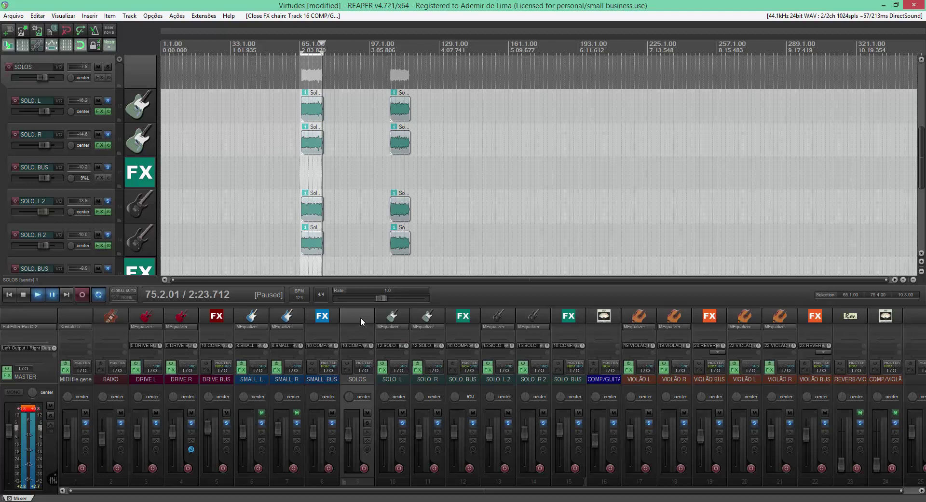
# - Add Plektron WTComp (x86) to the SOLOS folder track, reset the master peak readings and close the plugin windows
pyautogui.click(346, 368)
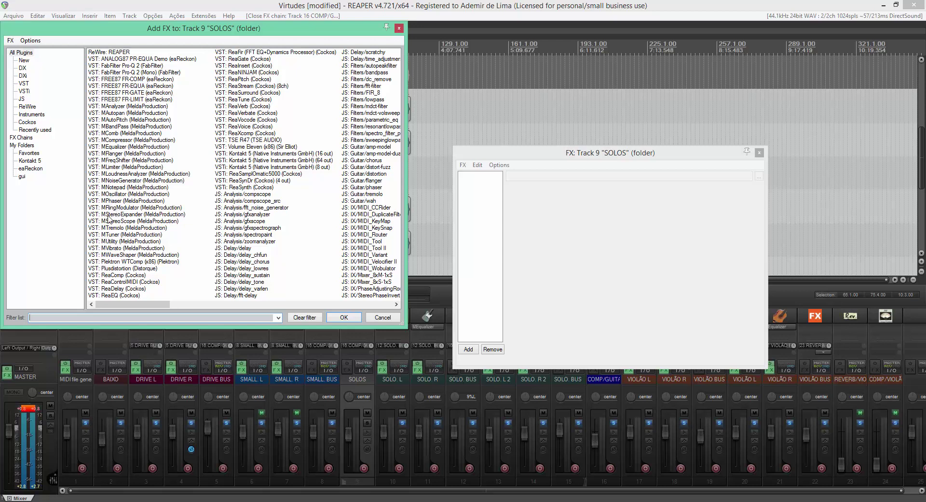
pyautogui.click(111, 263)
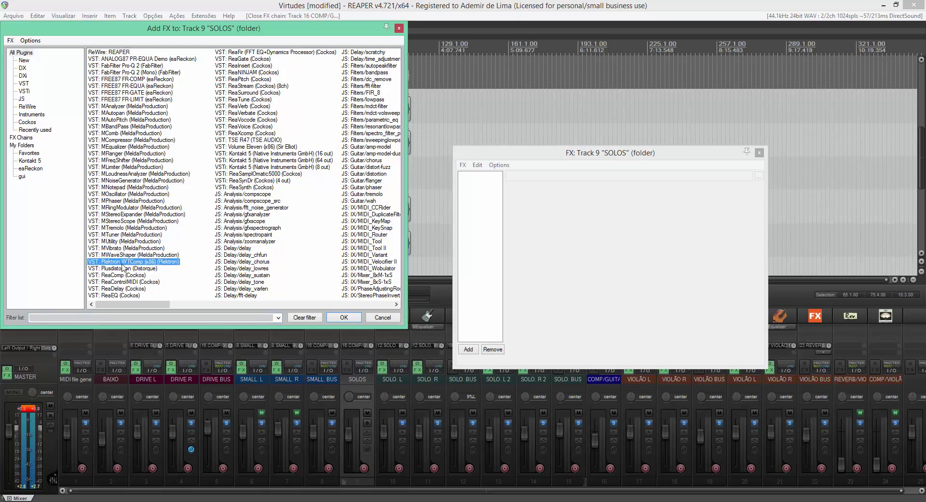
pyautogui.click(344, 318)
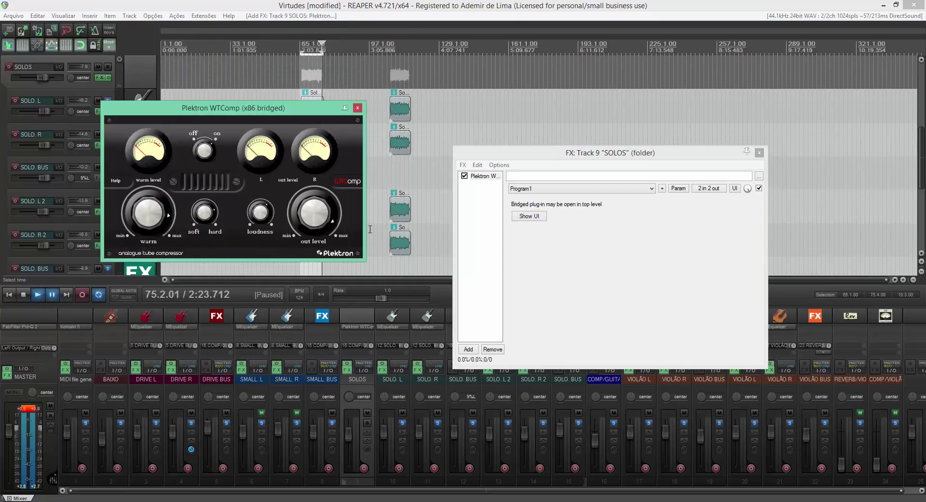
pyautogui.moveTo(275, 108); pyautogui.dragTo(682, 226)
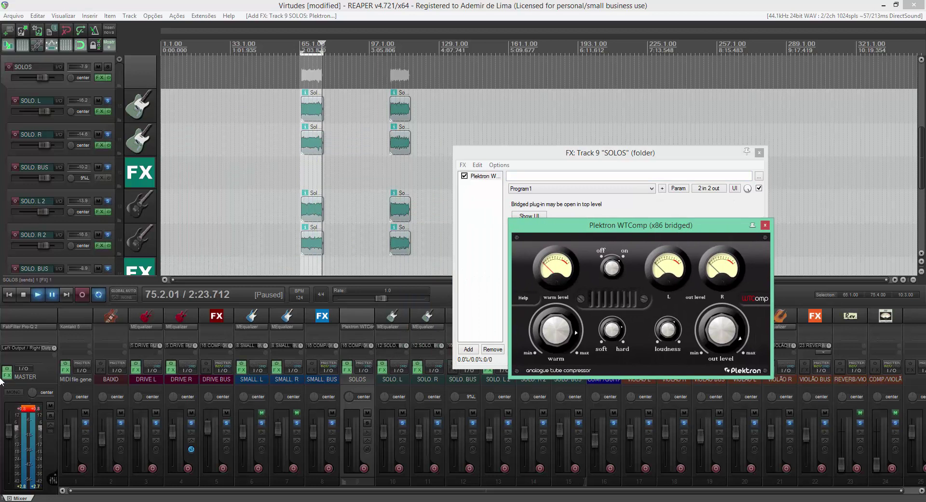
pyautogui.click(34, 412)
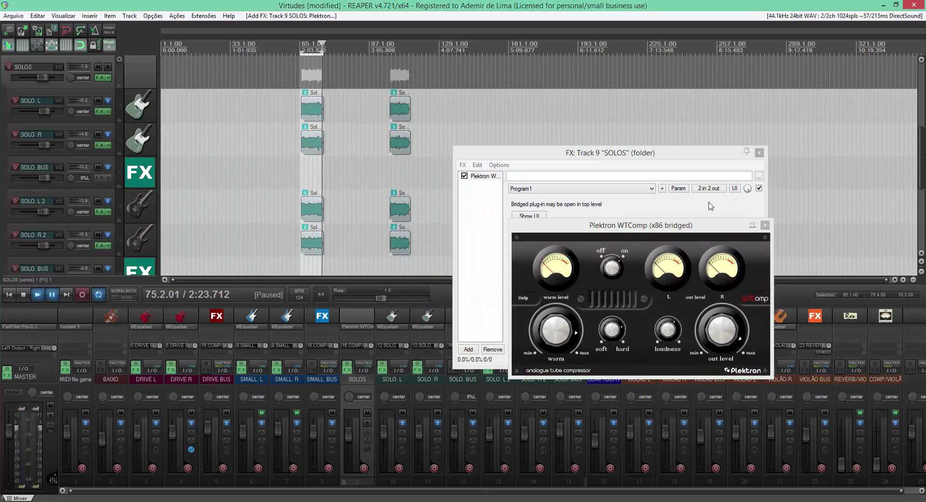
pyautogui.click(766, 226)
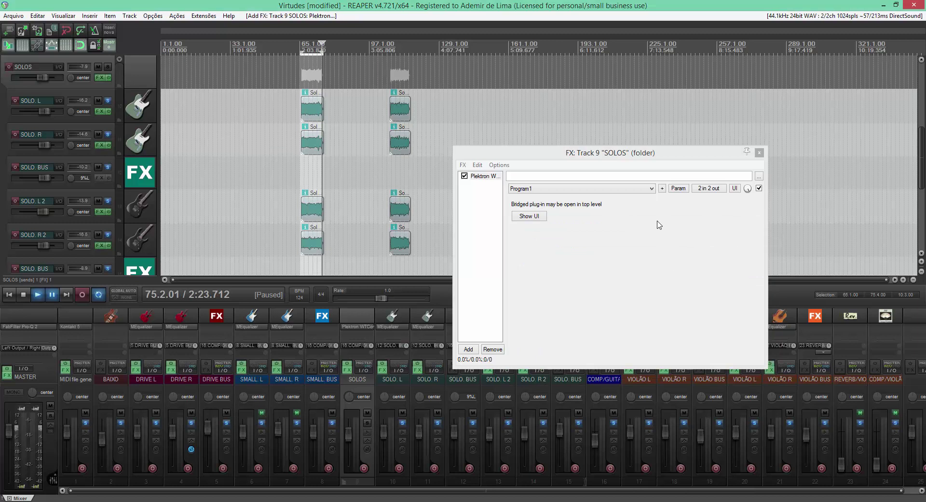
pyautogui.click(759, 153)
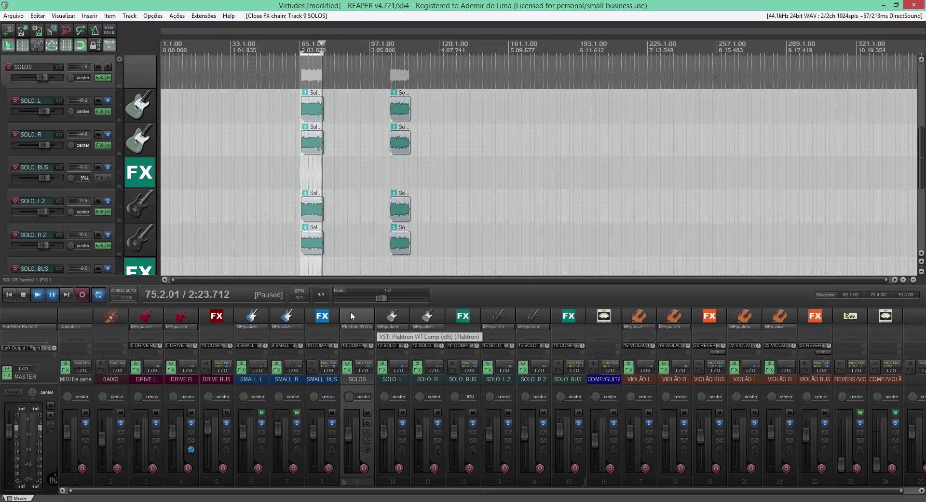
# - Place the edit cursor at bar 29, in the gap between the two DRIVE L items
pyautogui.click(208, 218)
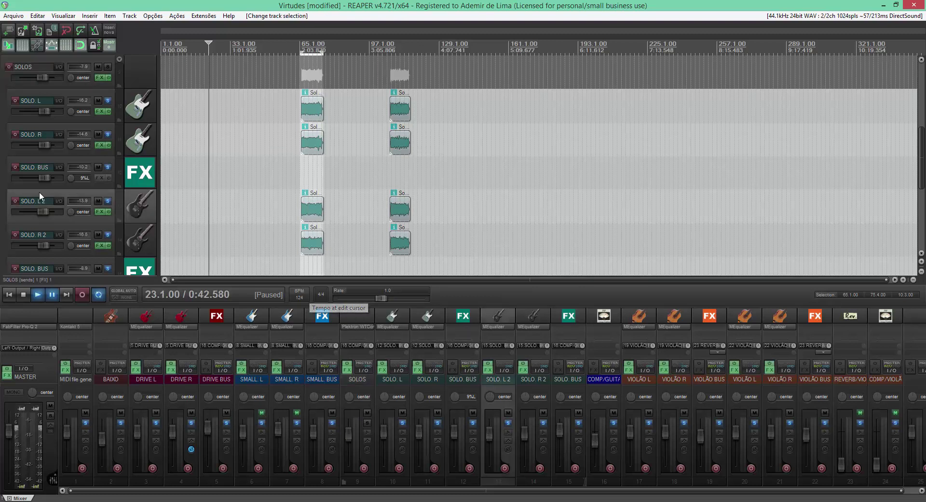
pyautogui.scroll(5, 2, 187)
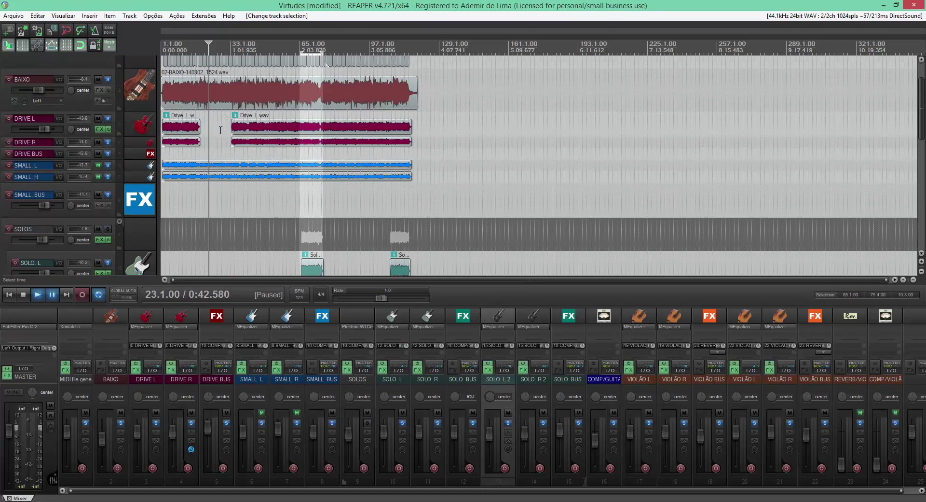
pyautogui.click(221, 130)
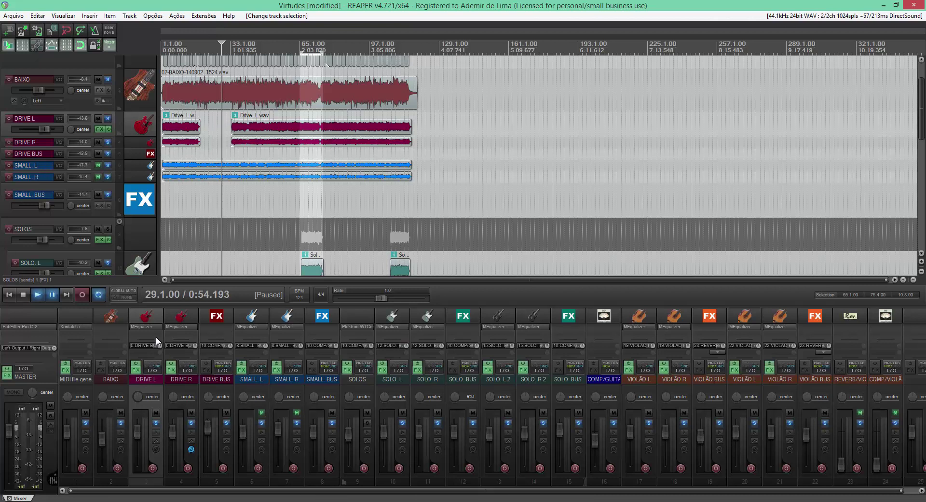
# - Add the Plektron WTComp (x86) compressor to the DRIVE BUS track
pyautogui.click(174, 317)
pyautogui.click(221, 317)
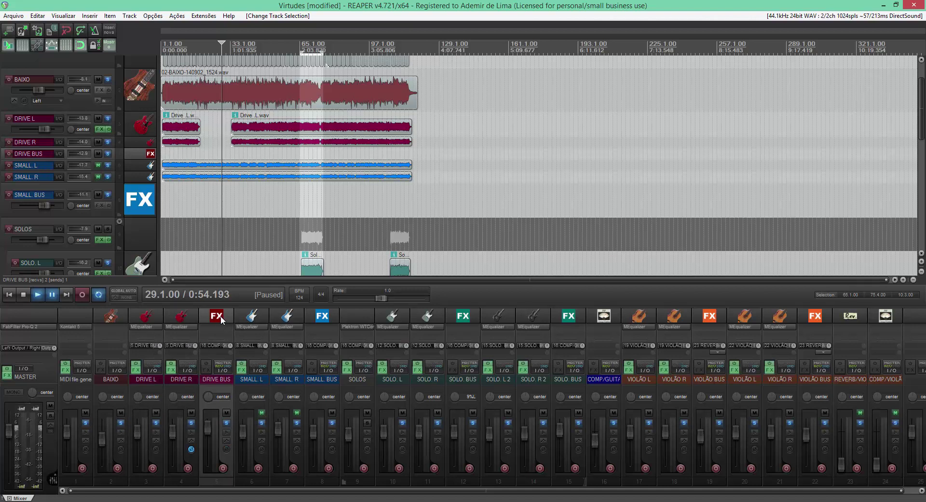
pyautogui.click(207, 372)
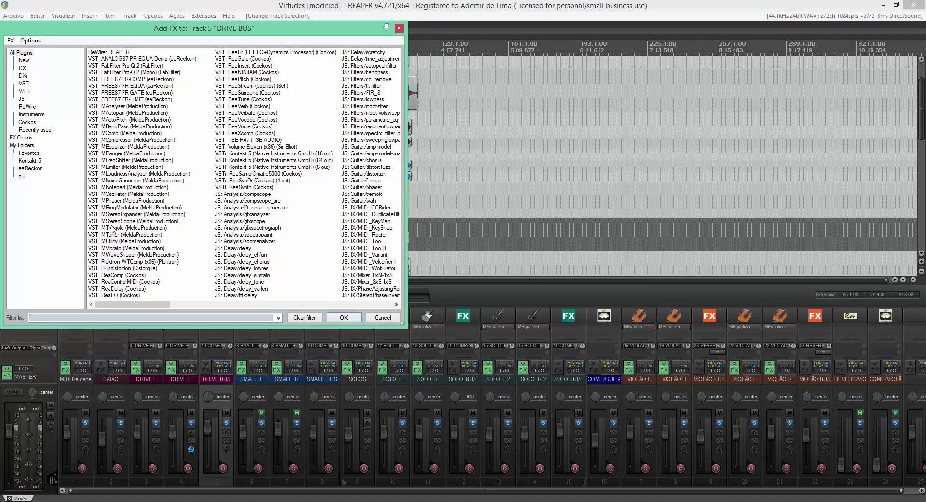
pyautogui.click(112, 262)
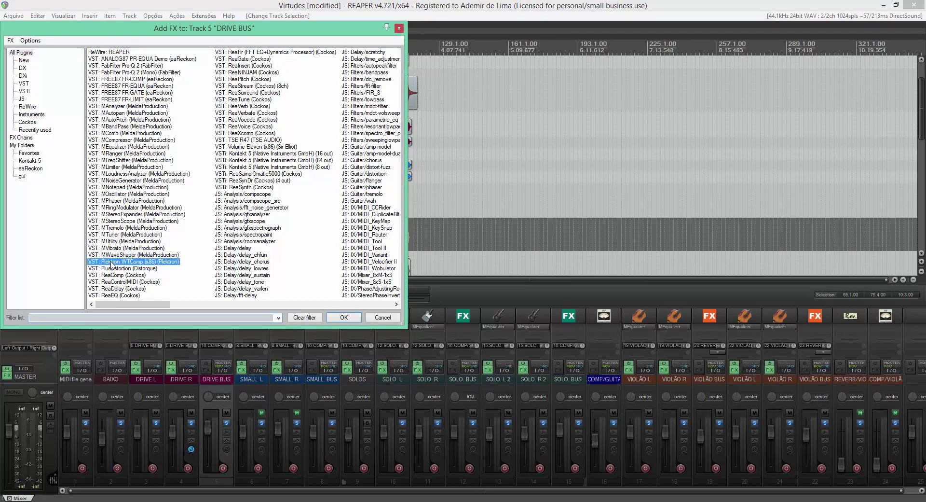
pyautogui.click(344, 318)
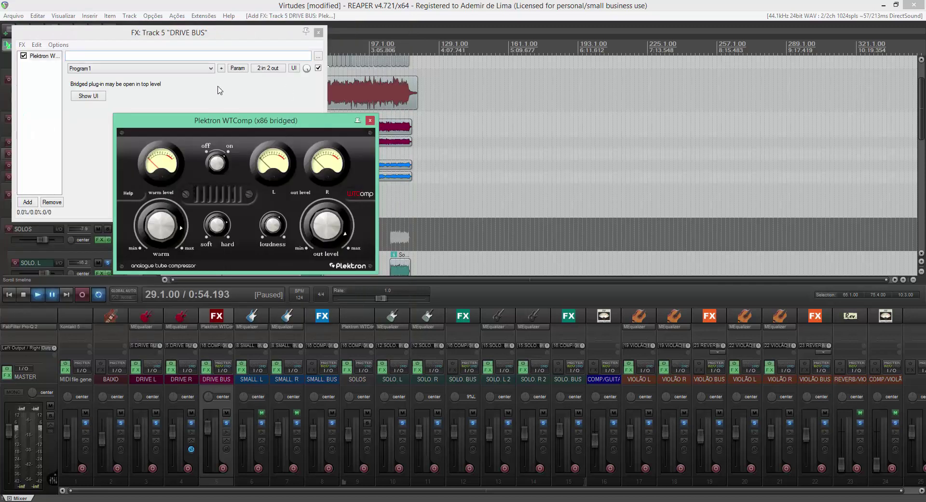
# - Move the WTComp and DRIVE BUS effects windows clear of the DRIVE tracks and start playback from bar 29
pyautogui.moveTo(250, 126); pyautogui.dragTo(561, 98)
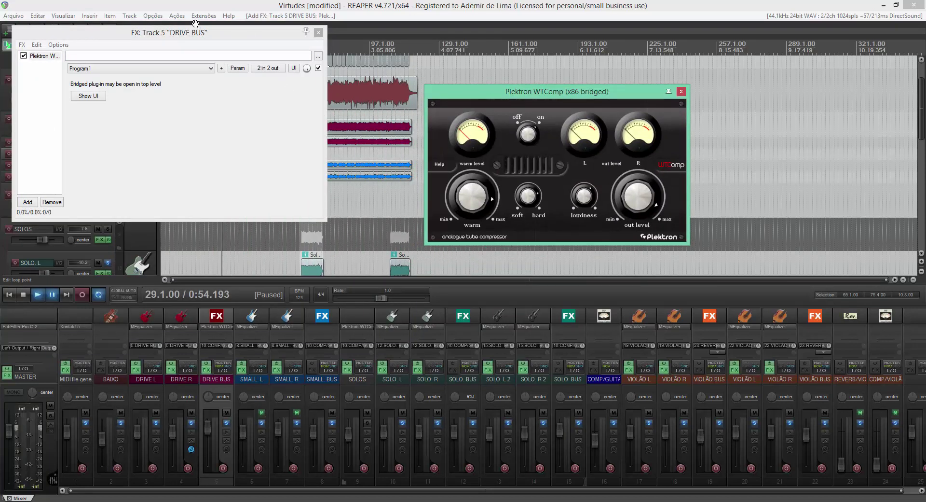
pyautogui.moveTo(203, 37); pyautogui.dragTo(258, 75)
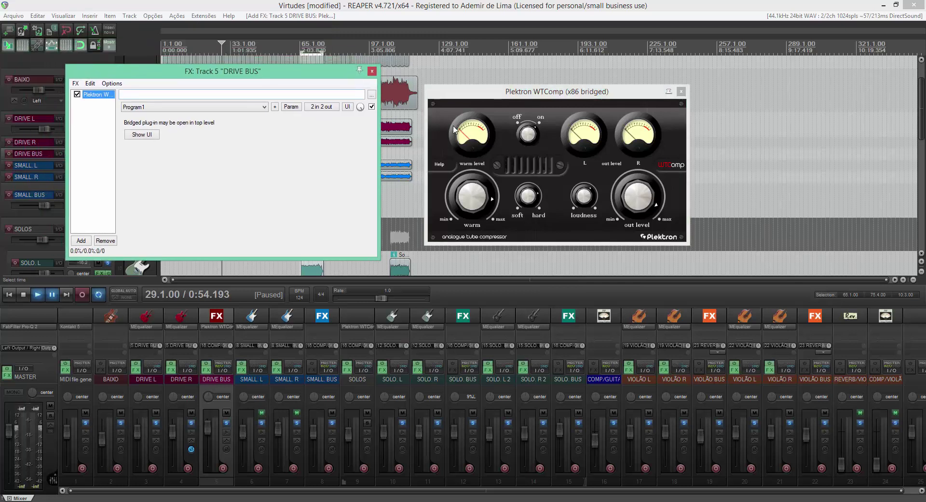
pyautogui.click(530, 134)
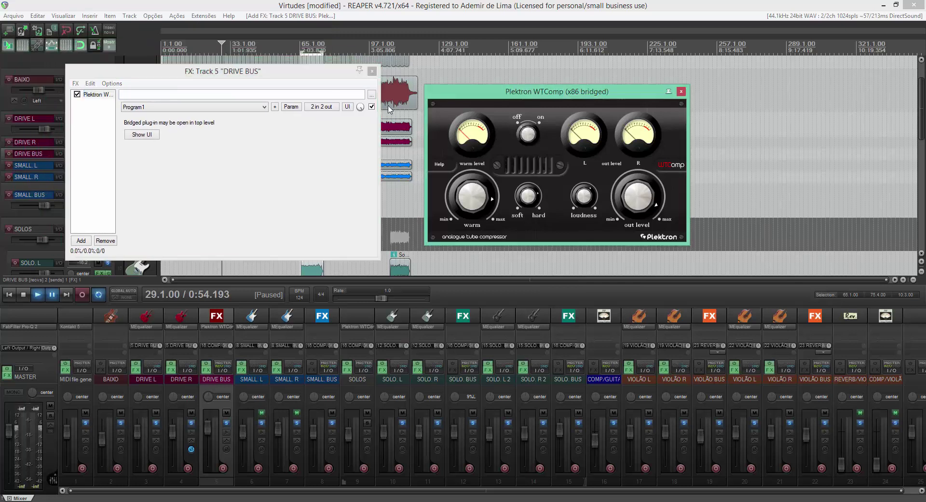
pyautogui.moveTo(278, 78); pyautogui.dragTo(337, 185)
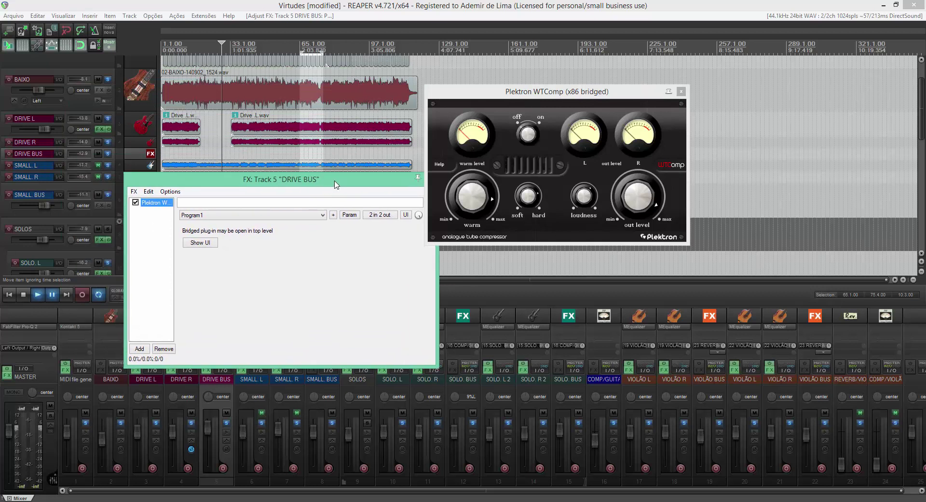
pyautogui.click(224, 122)
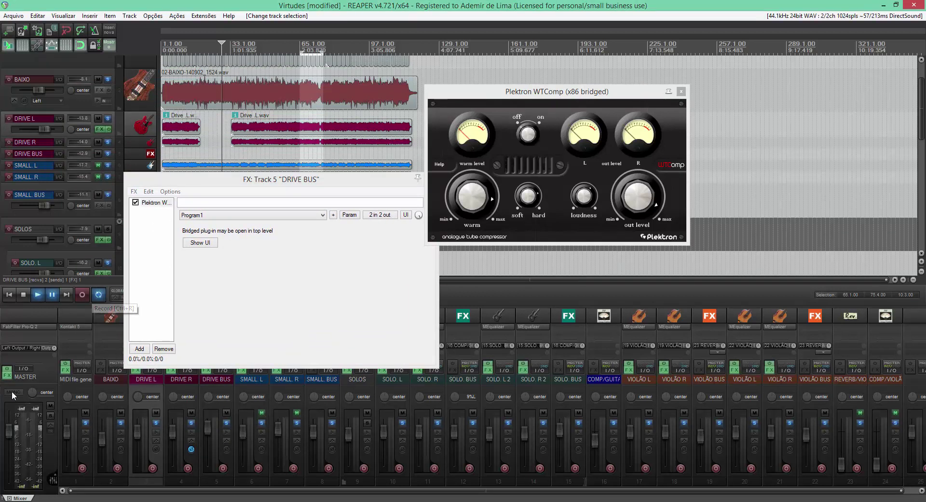
pyautogui.click(38, 295)
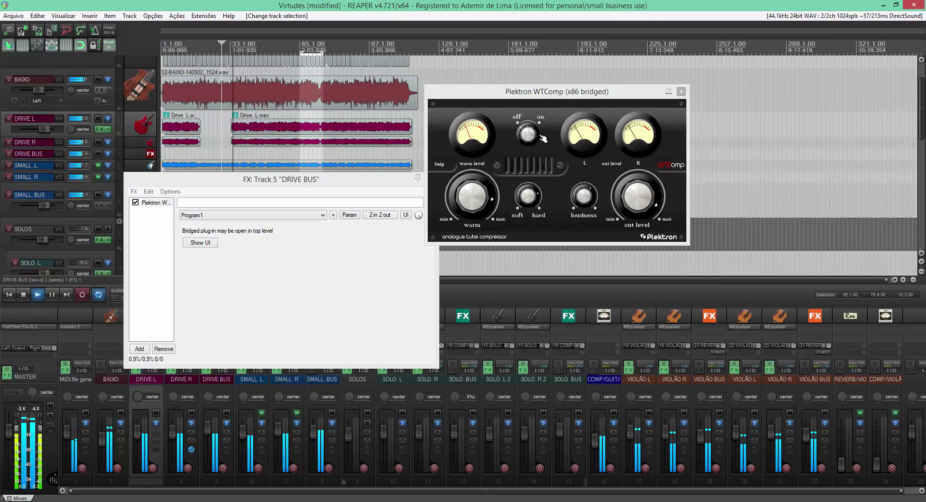
# - Compare WTComp off and on for DRIVE BUS, lower its out level slightly and reset the master peak readings
pyautogui.click(491, 160)
pyautogui.moveTo(528, 135); pyautogui.dragTo(527, 151)
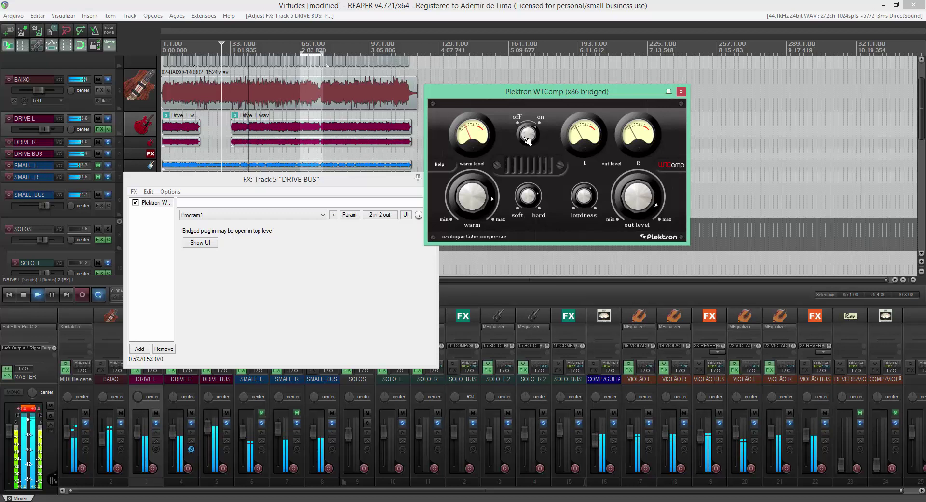
pyautogui.moveTo(636, 195); pyautogui.dragTo(637, 189)
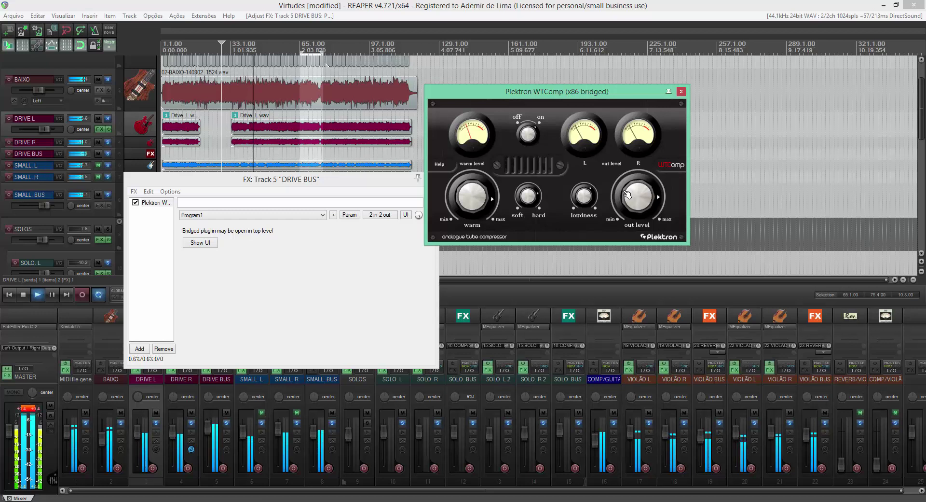
pyautogui.click(32, 414)
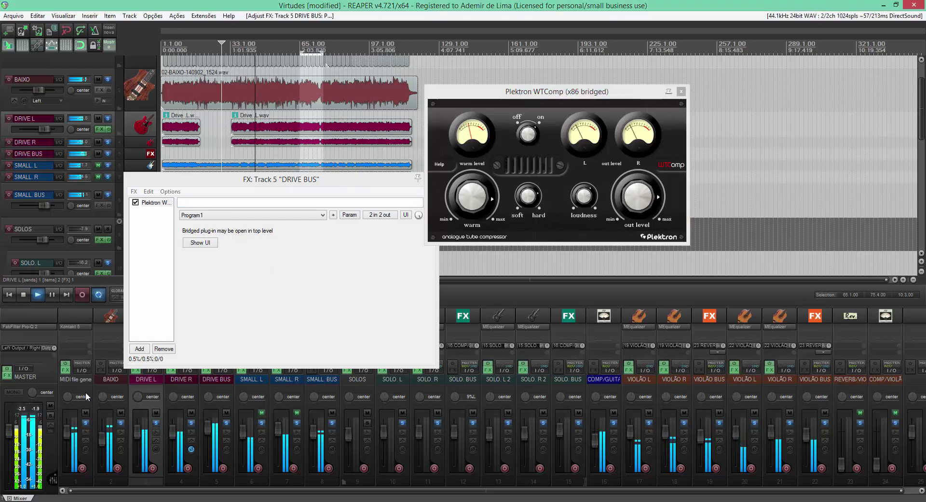
# - Reduce WTComp's warm amount and out level on DRIVE BUS while checking the master peaks
pyautogui.moveTo(484, 190)
pyautogui.mouseDown()
pyautogui.moveTo(484, 199)
pyautogui.moveTo(471, 192)
pyautogui.mouseUp()
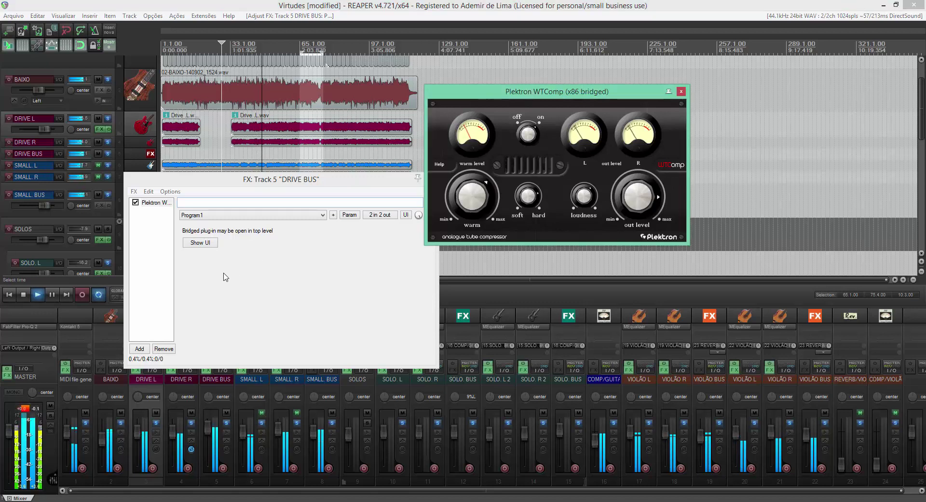
pyautogui.click(26, 413)
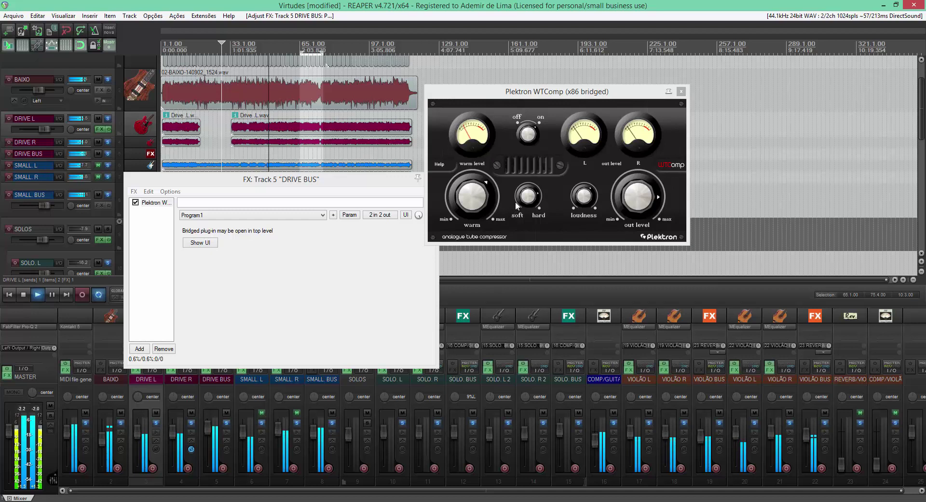
pyautogui.click(531, 132)
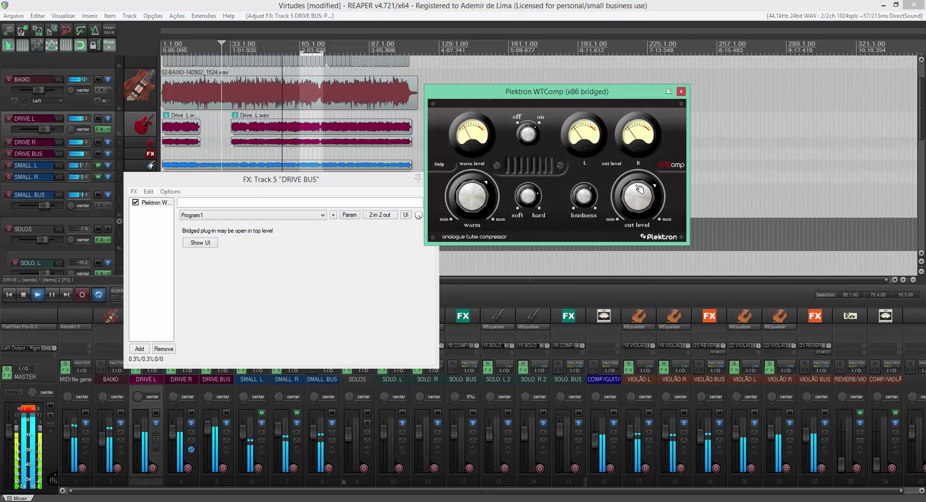
pyautogui.click(19, 408)
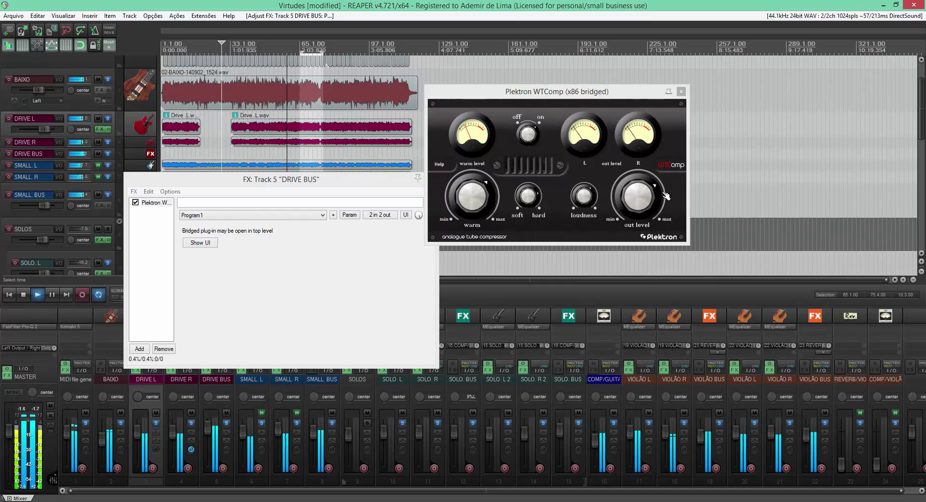
pyautogui.click(647, 189)
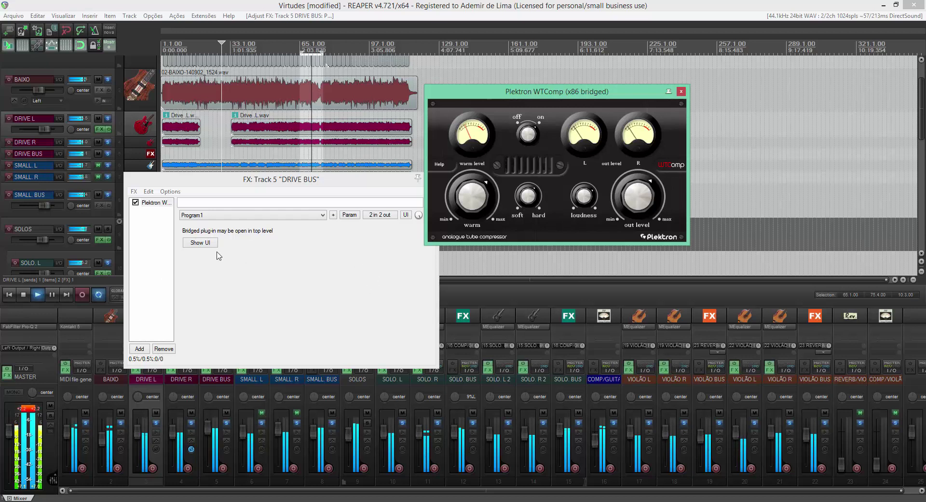
# - Pause playback at bar 71 and close the DRIVE BUS effects chain and WTComp windows
pyautogui.click(52, 295)
pyautogui.click(52, 296)
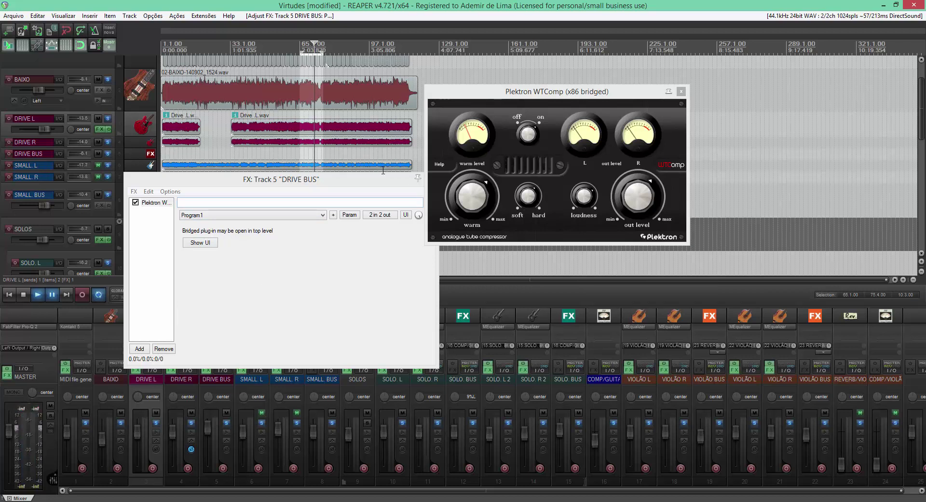
pyautogui.moveTo(331, 181); pyautogui.dragTo(260, 165)
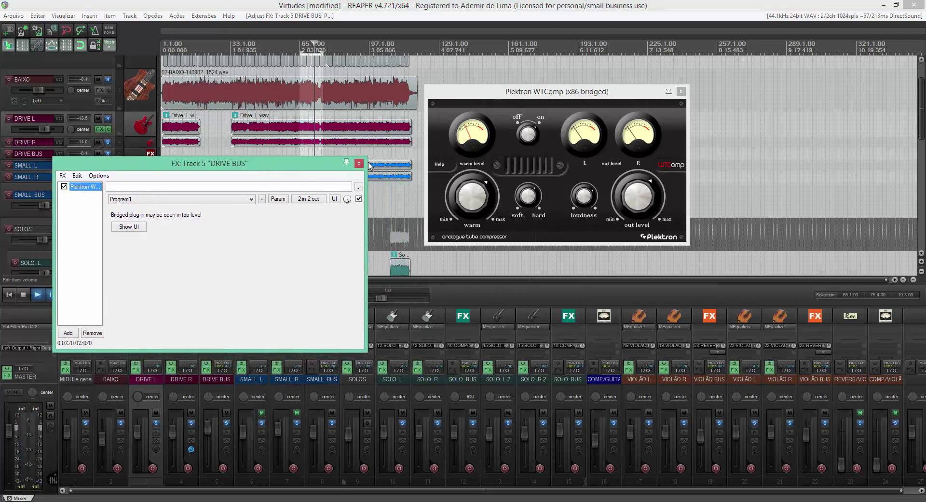
pyautogui.click(359, 164)
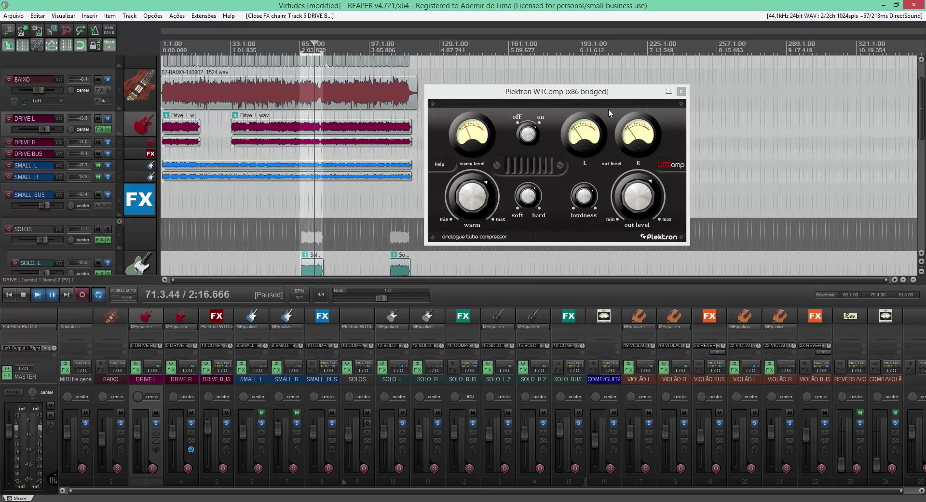
pyautogui.click(682, 92)
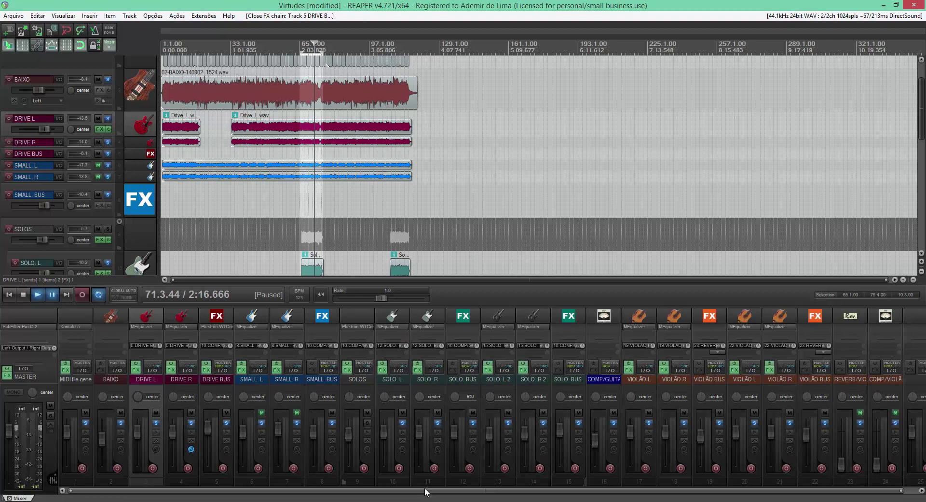
# - Add MEqualizer to the BAIXO track and move its effects window fully into view
pyautogui.moveTo(398, 374)
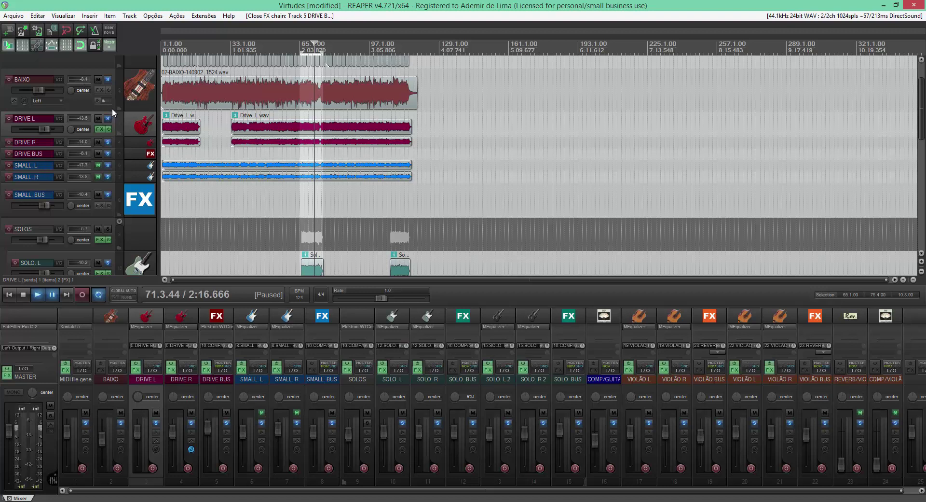
pyautogui.click(99, 87)
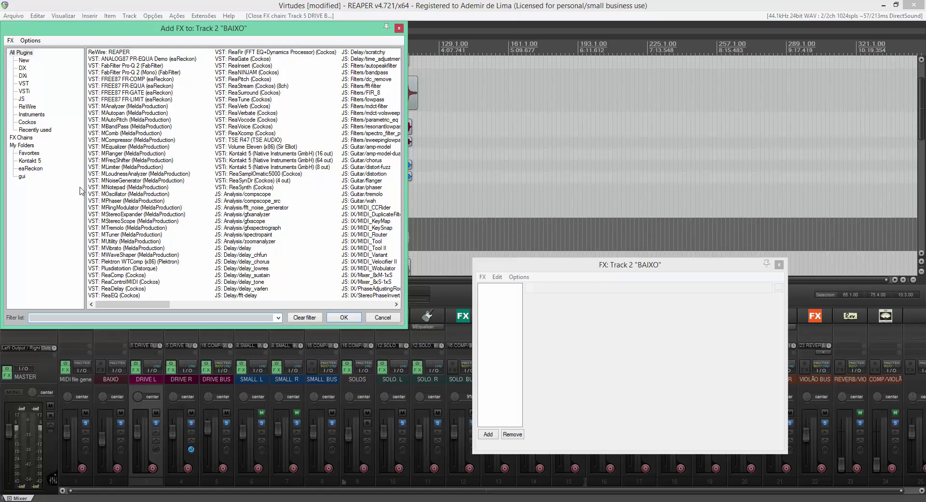
pyautogui.click(117, 147)
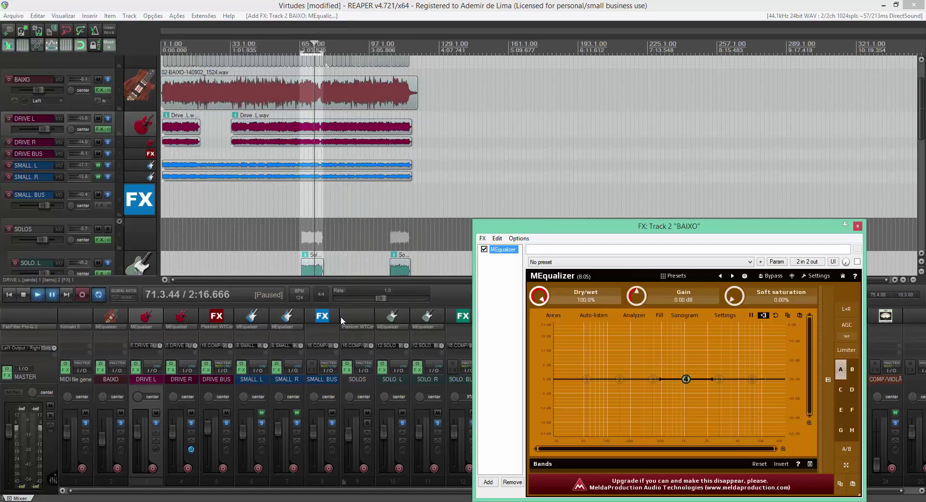
pyautogui.click(343, 317)
pyautogui.moveTo(600, 225); pyautogui.dragTo(590, 123)
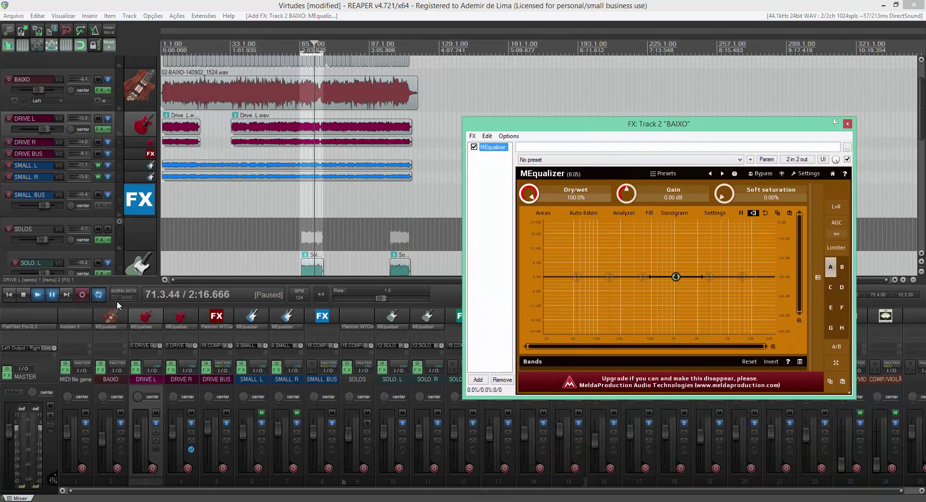
# - Resume playback, select the BAIXO track and enable the spectrum analyzer in MEqualizer
pyautogui.click(51, 296)
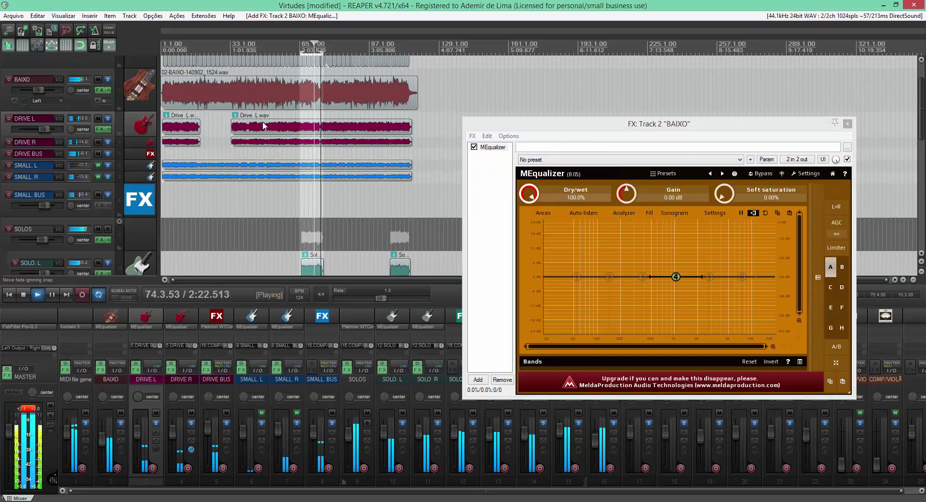
pyautogui.click(148, 102)
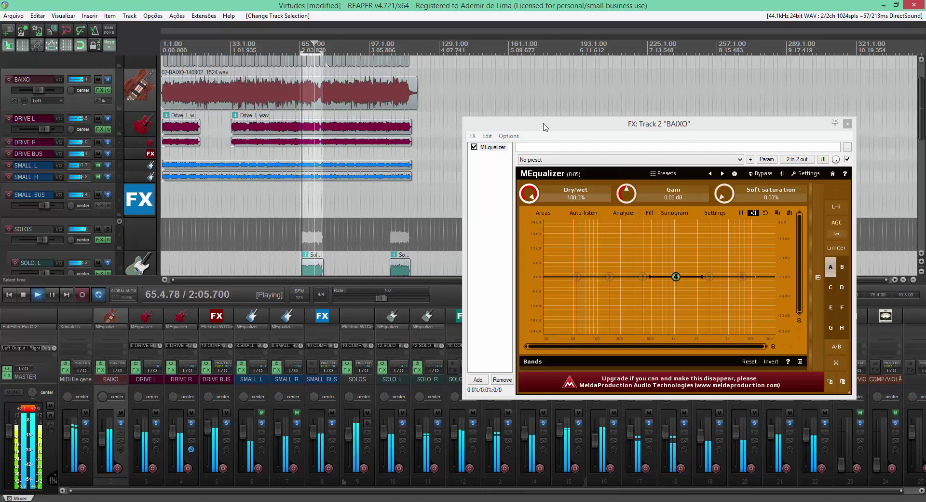
pyautogui.click(625, 214)
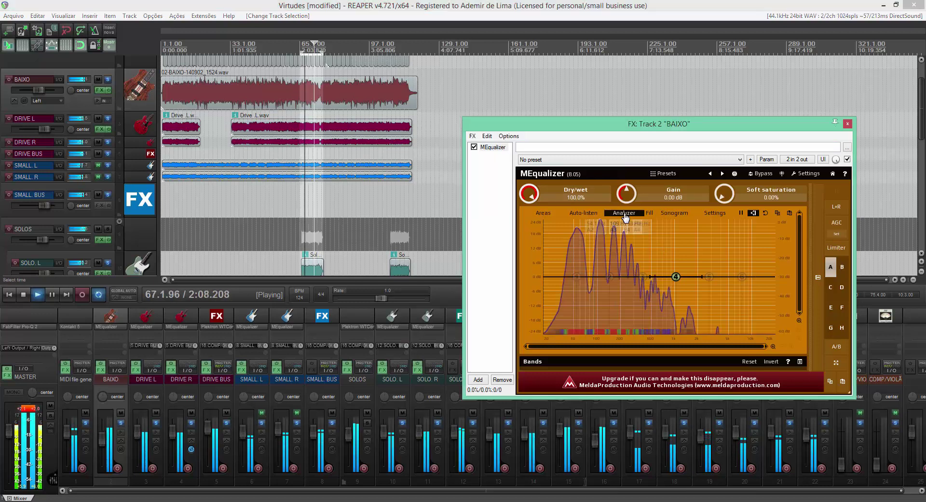
# - Shape BAIXO in MEqualizer: cut the lowest lows with band 1, boost band 2 about 6 dB, cut band 4 about 12 dB, and close it
pyautogui.click(677, 277)
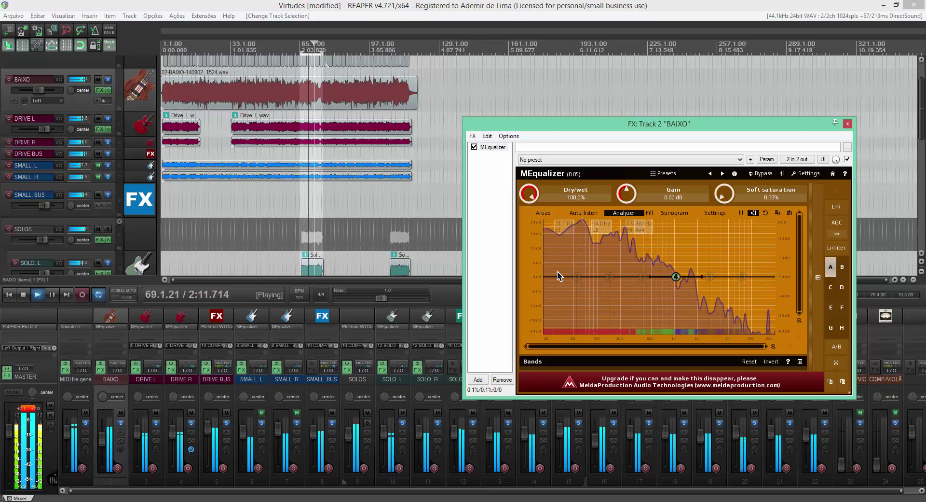
pyautogui.moveTo(565, 277); pyautogui.dragTo(578, 263)
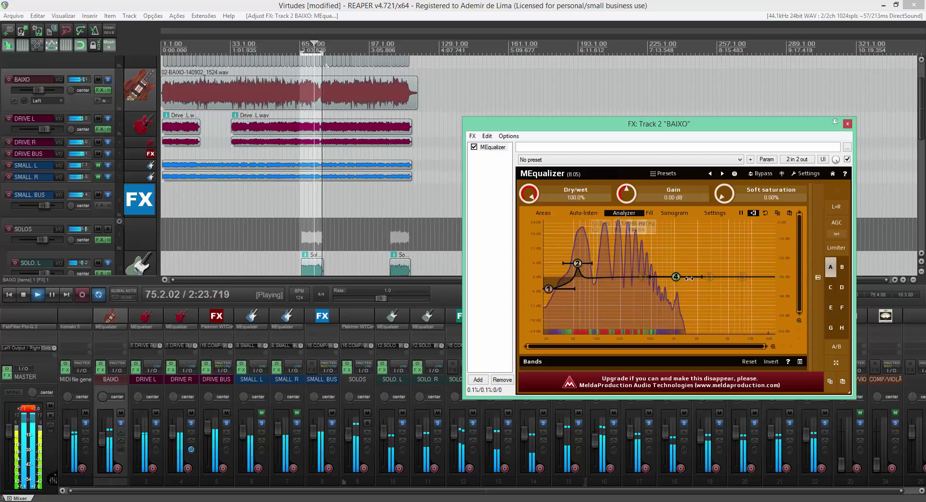
pyautogui.moveTo(677, 278); pyautogui.dragTo(679, 304)
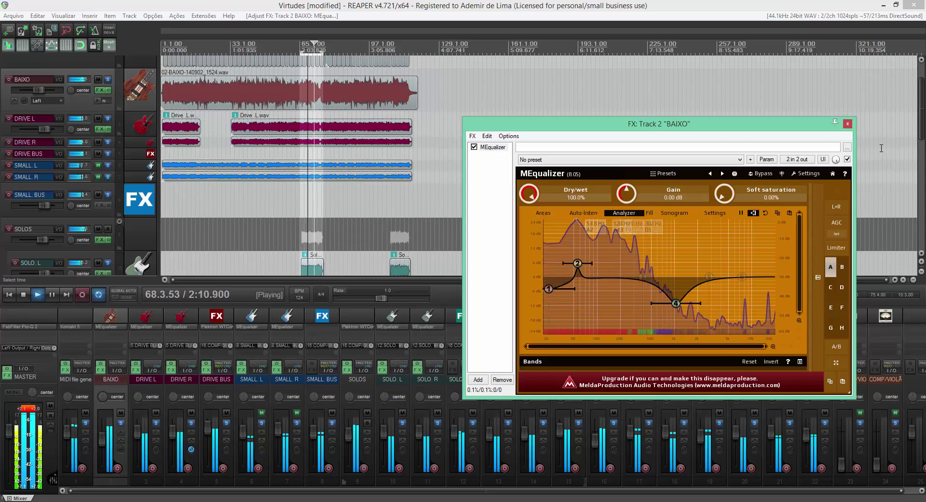
pyautogui.click(848, 123)
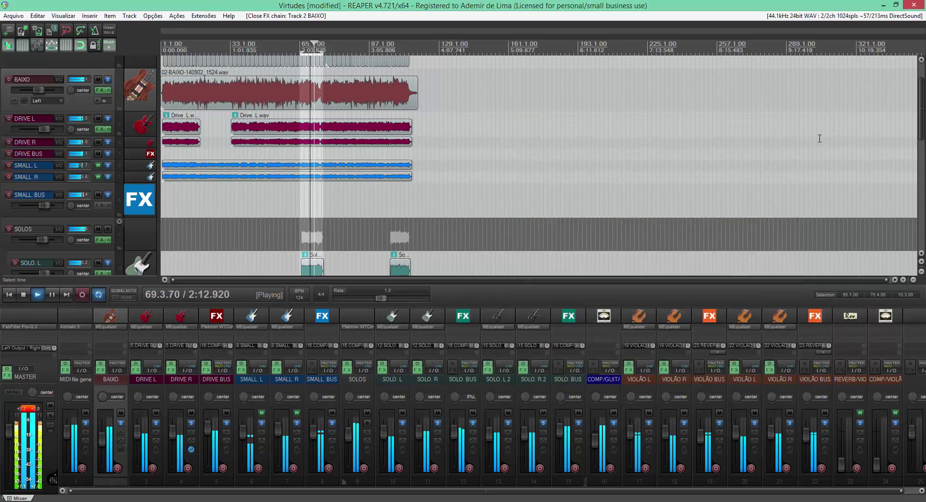
# - Audition the mix from bar 101, stop playback and reset the master peak readings
pyautogui.click(380, 200)
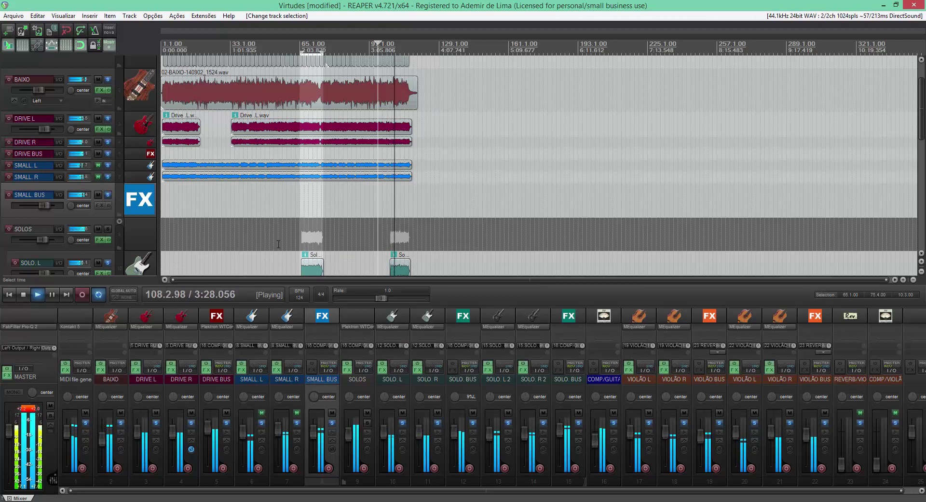
pyautogui.click(20, 295)
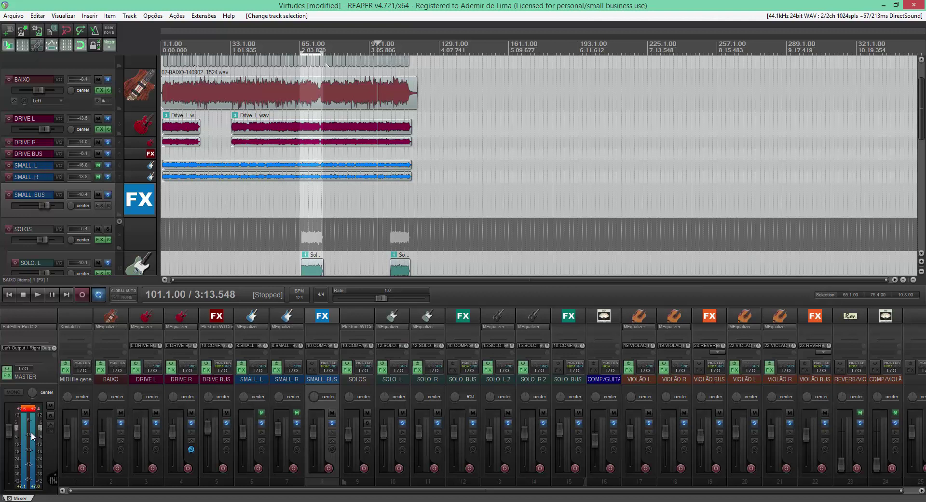
pyautogui.click(27, 416)
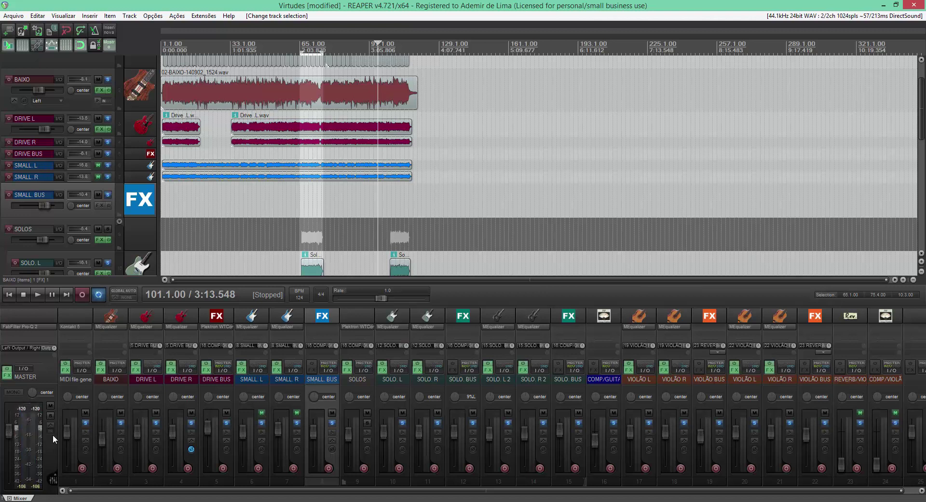